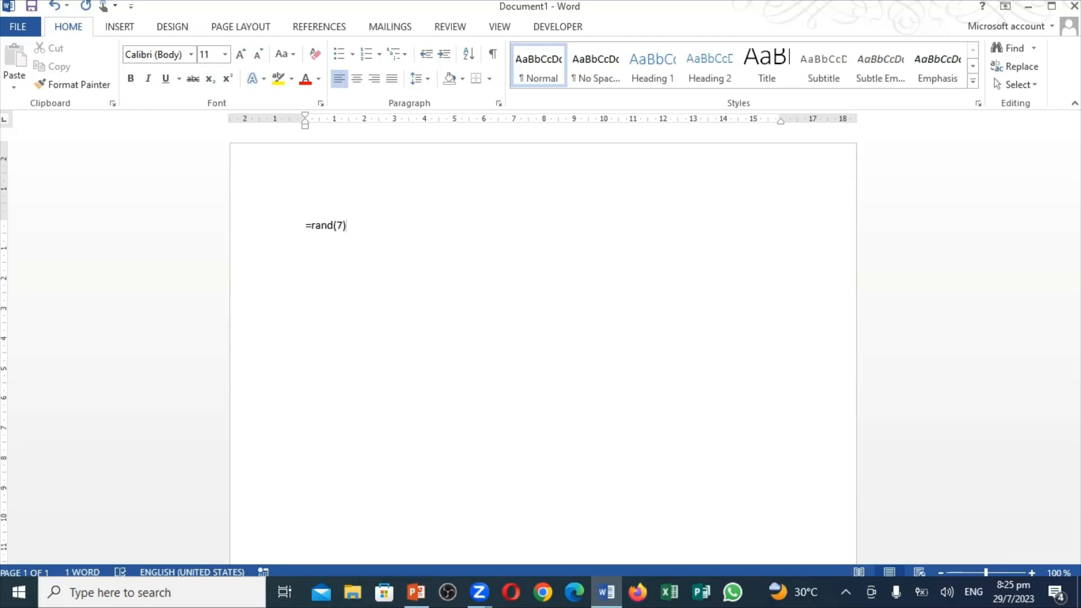
Generate sample paragraphs in the document from the =rand(7) formula
{"action": "key", "text": "Return"}
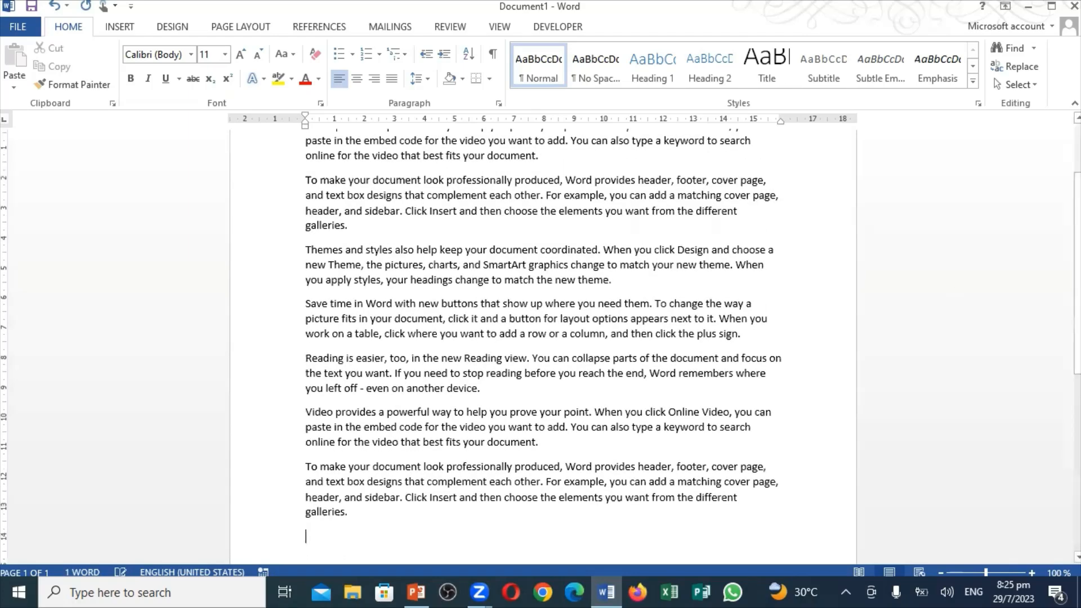
{"action": "left_click_drag", "start_coordinate": [1077, 270], "coordinate": [1077, 223]}
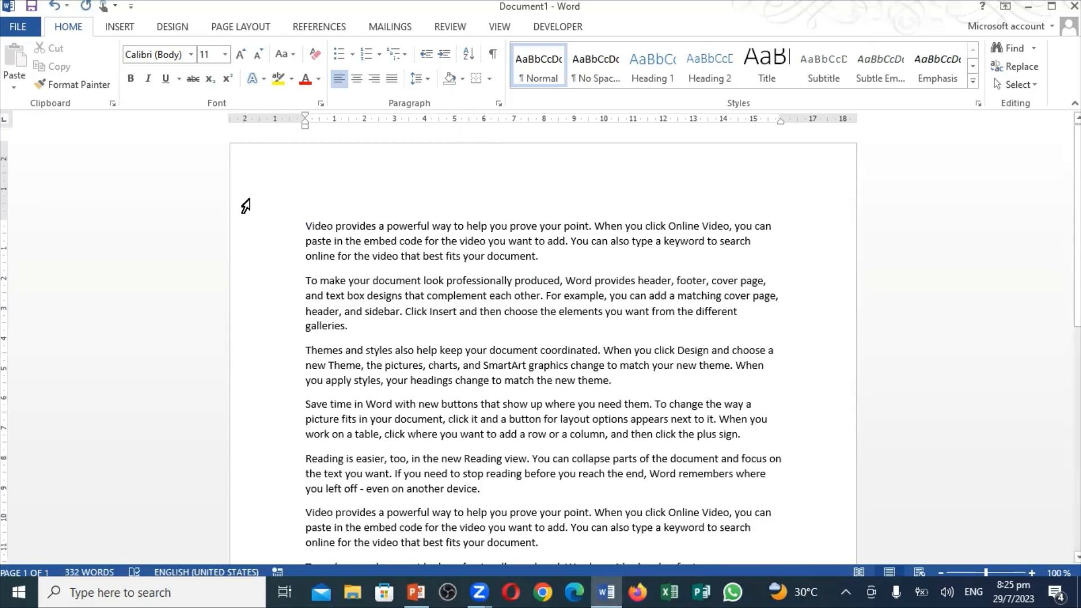
Insert the built-in Whisp cover page in front of the sample text
{"action": "left_click", "coordinate": [114, 27]}
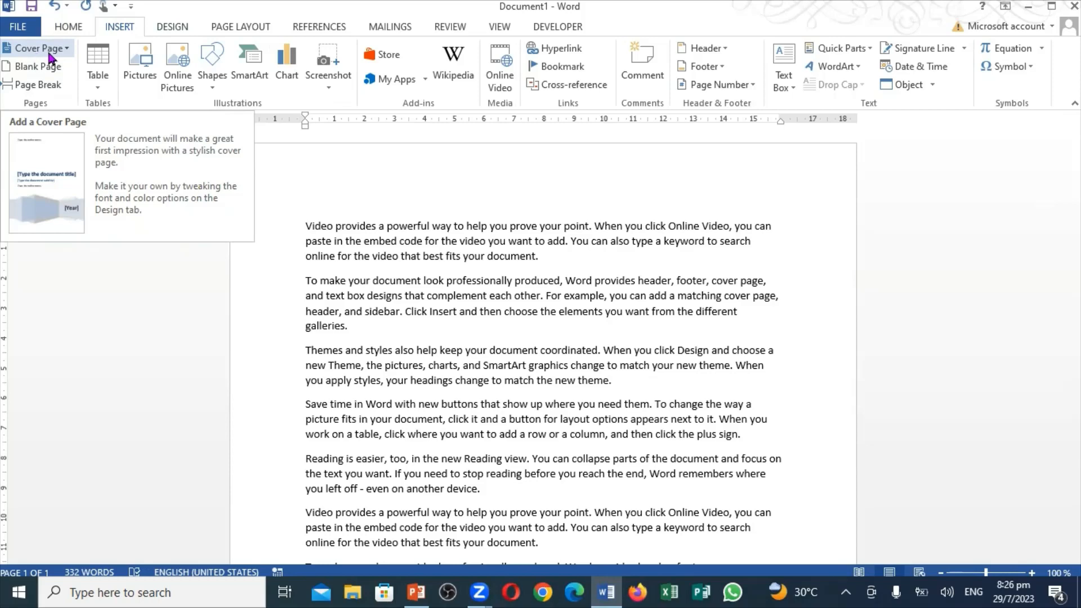
{"action": "left_click", "coordinate": [63, 48]}
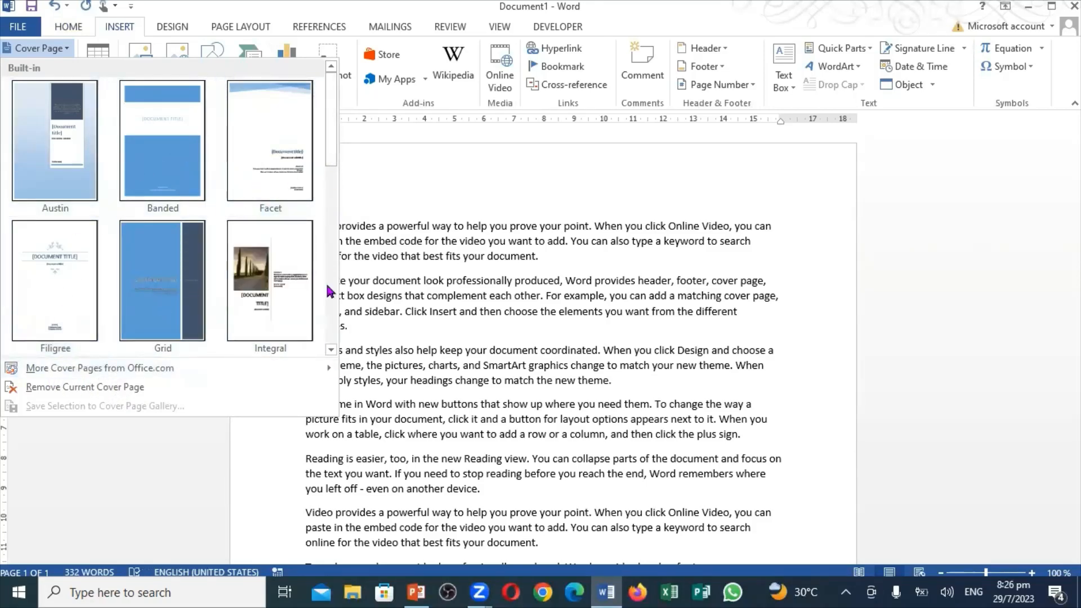
{"action": "left_click", "coordinate": [331, 350]}
{"action": "left_click", "coordinate": [332, 350]}
{"action": "left_click", "coordinate": [332, 350]}
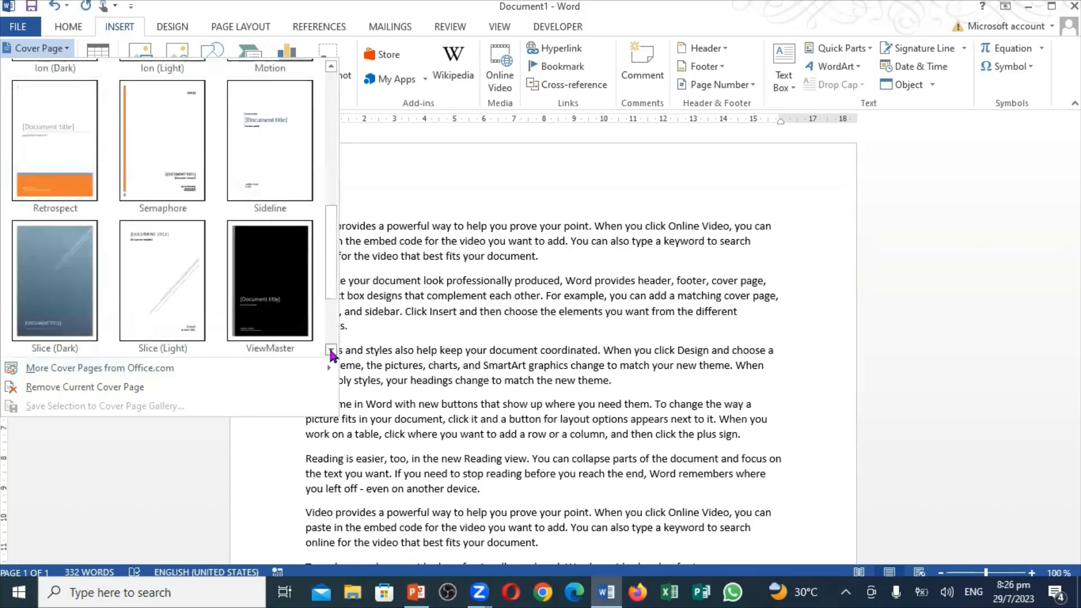
{"action": "left_click", "coordinate": [331, 350]}
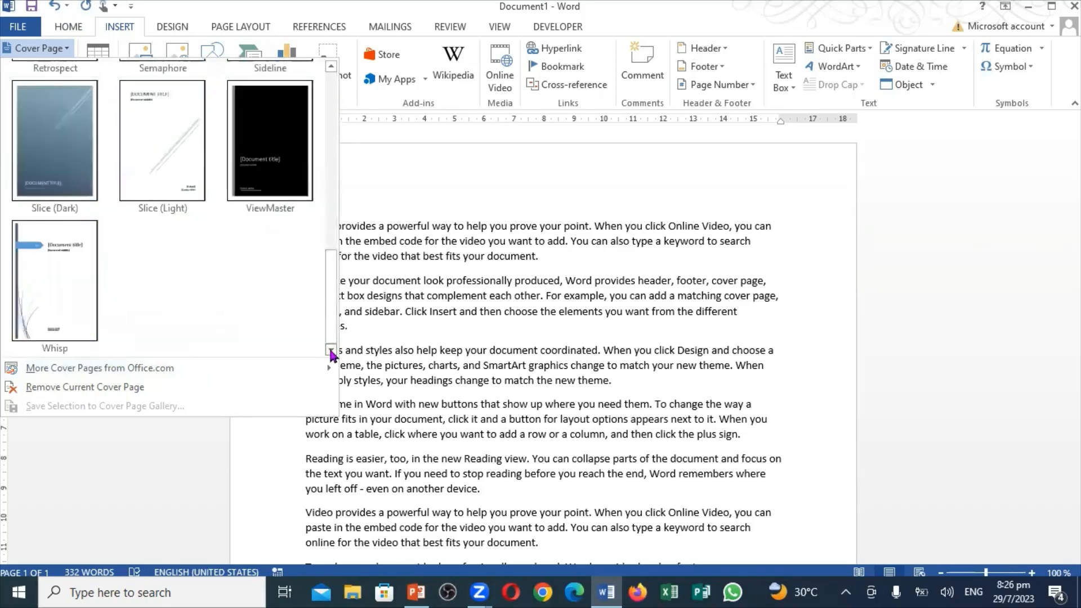
{"action": "left_click", "coordinate": [38, 266]}
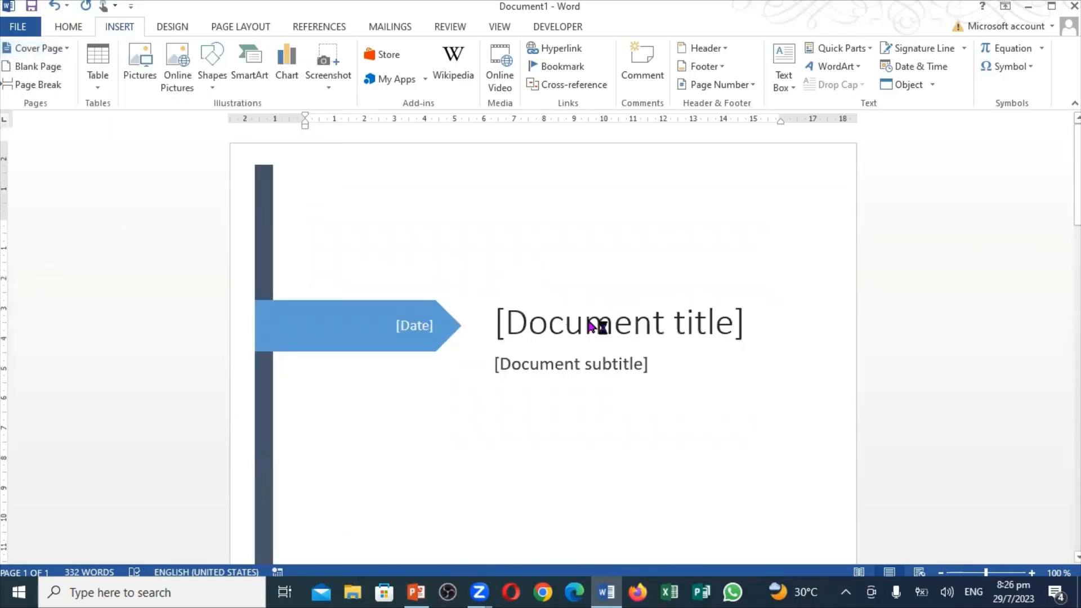
Examine the cover page's date and title placeholders, check the lesson outline in PowerPoint and return to Word
{"action": "left_click", "coordinate": [423, 325]}
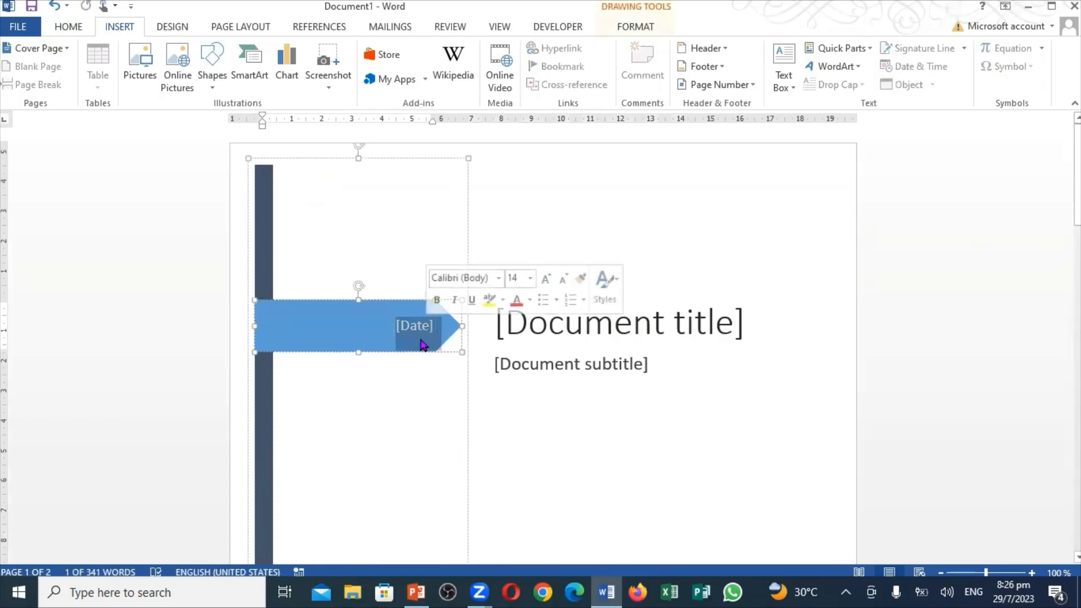
{"action": "left_click", "coordinate": [574, 329]}
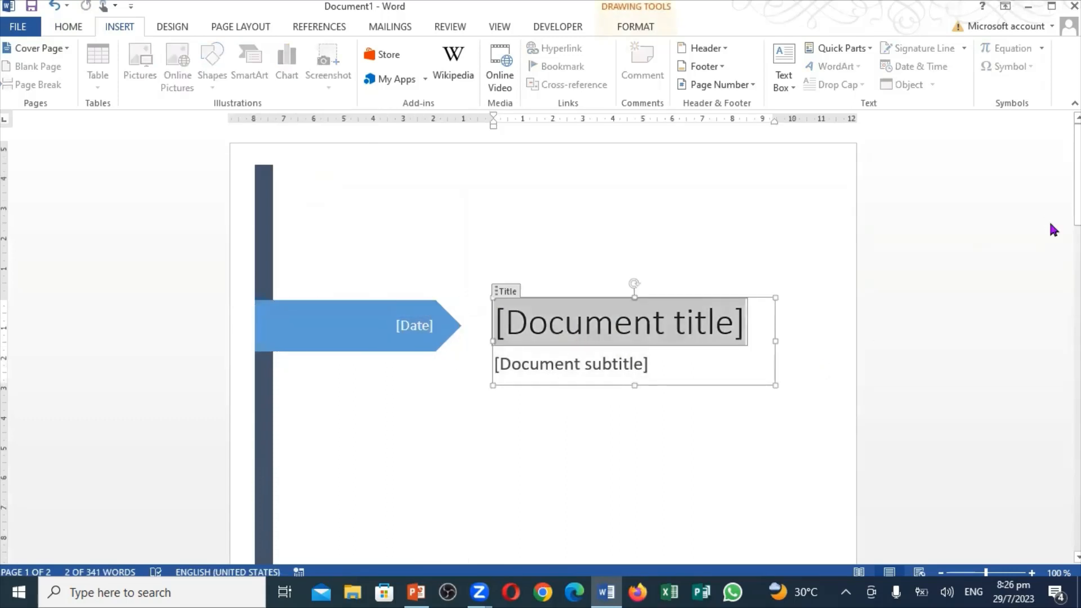
{"action": "left_click_drag", "start_coordinate": [1077, 199], "coordinate": [1077, 372]}
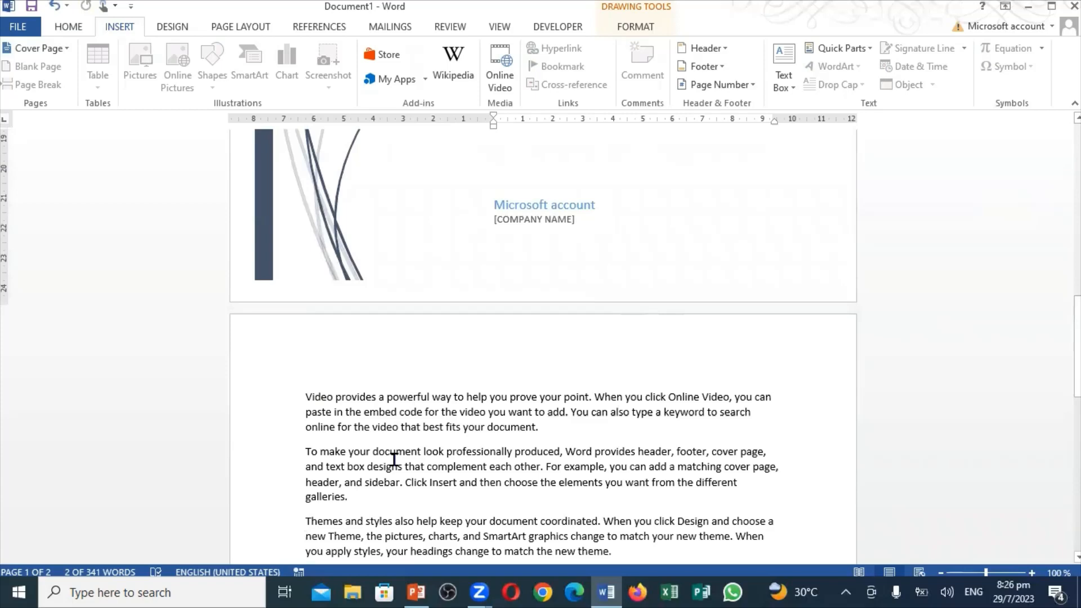
{"action": "left_click", "coordinate": [416, 591]}
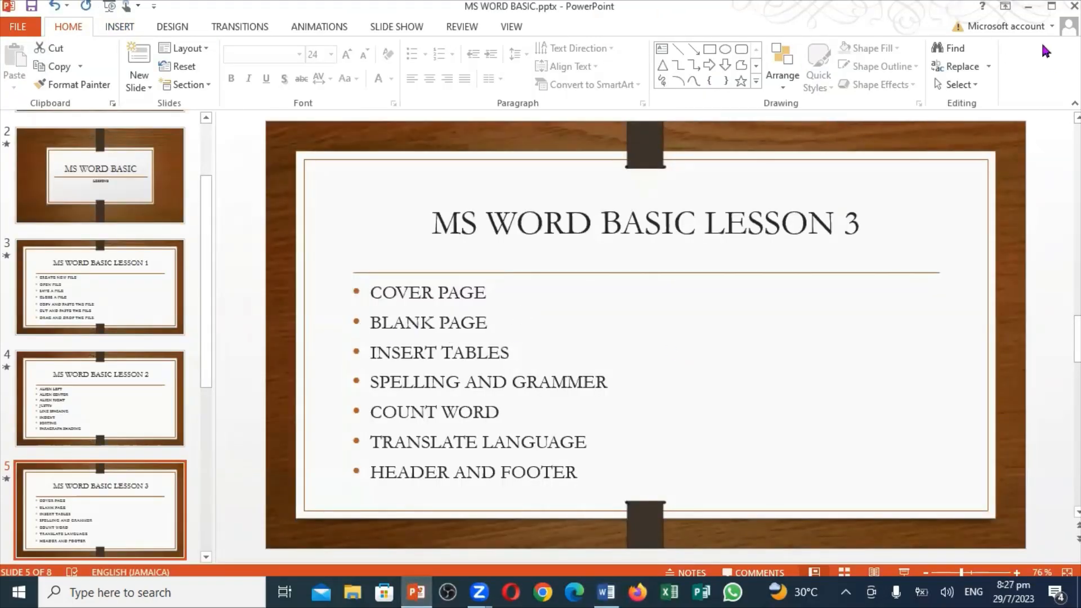
{"action": "left_click", "coordinate": [606, 591]}
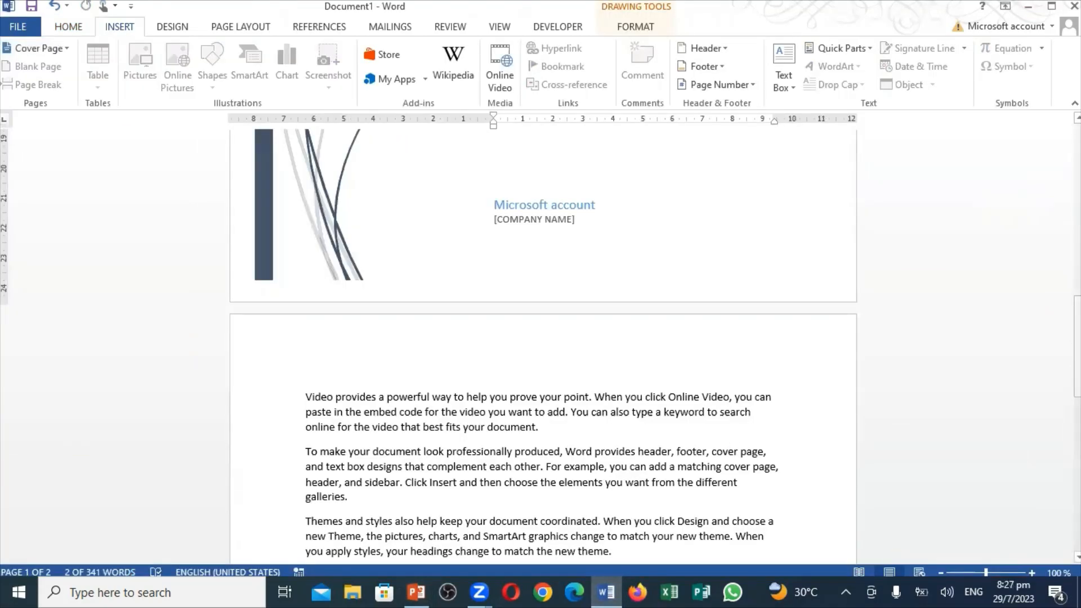
Add empty lines below the last sample paragraph until the document runs onto a new page
{"action": "left_click_drag", "start_coordinate": [1076, 346], "coordinate": [1077, 481]}
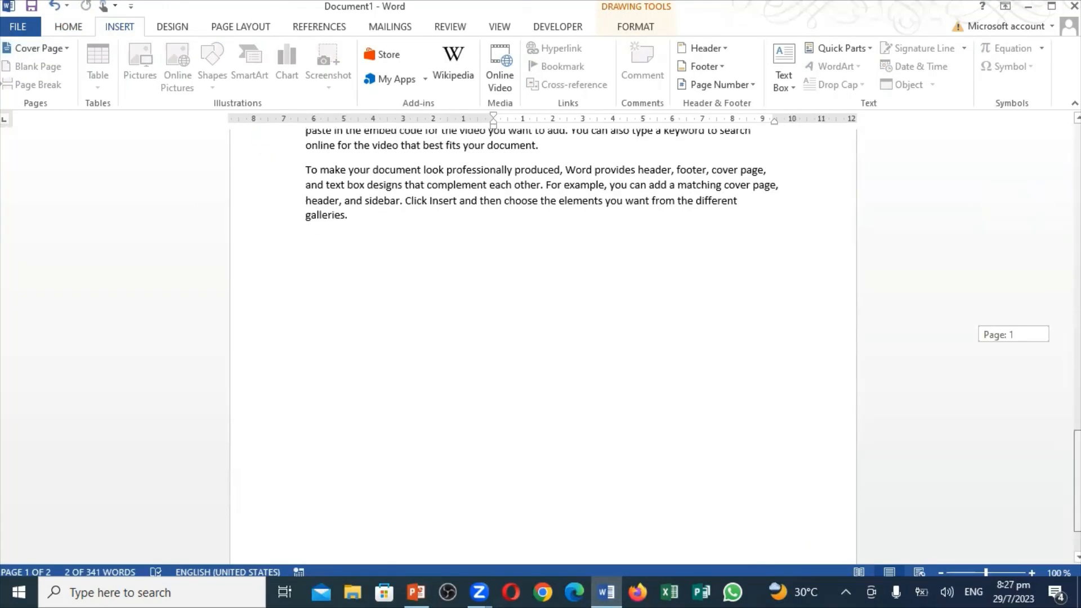
{"action": "left_click", "coordinate": [664, 425]}
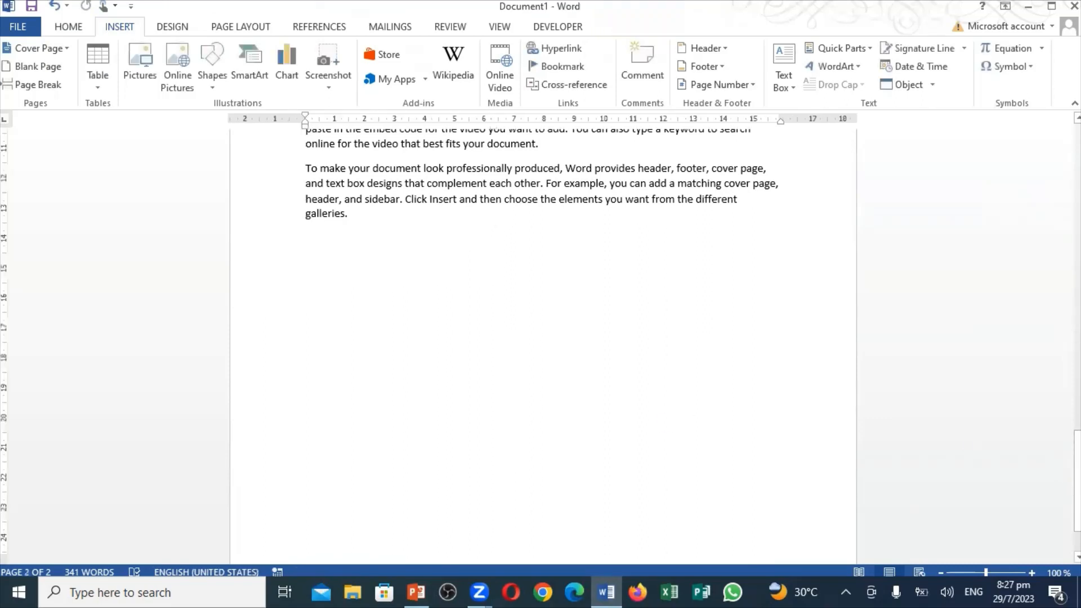
{"action": "key", "text": "Return"}
{"action": "key", "text": "Return"}
{"action": "key", "text": "Return"}
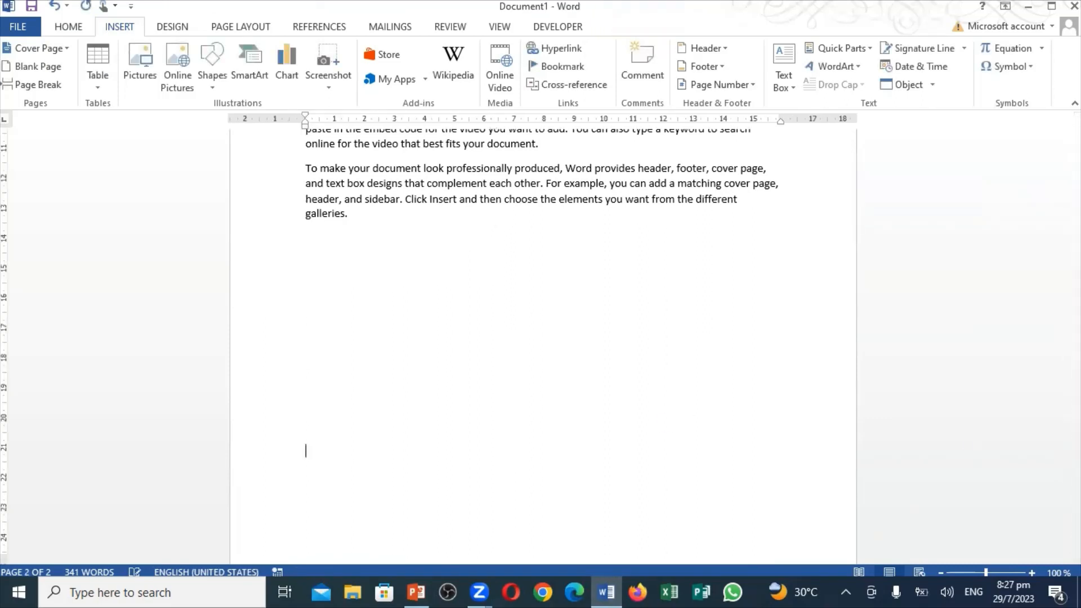
{"action": "key", "text": "Return"}
{"action": "key", "text": "Return"}
{"action": "key", "text": "Return"}
{"action": "key", "text": "Return"}
{"action": "key", "text": "Return"}
{"action": "key", "text": "Return"}
{"action": "key", "text": "Return"}
{"action": "key", "text": "Return"}
{"action": "key", "text": "Return"}
{"action": "key", "text": "Return"}
{"action": "key", "text": "Return"}
{"action": "key", "text": "Return"}
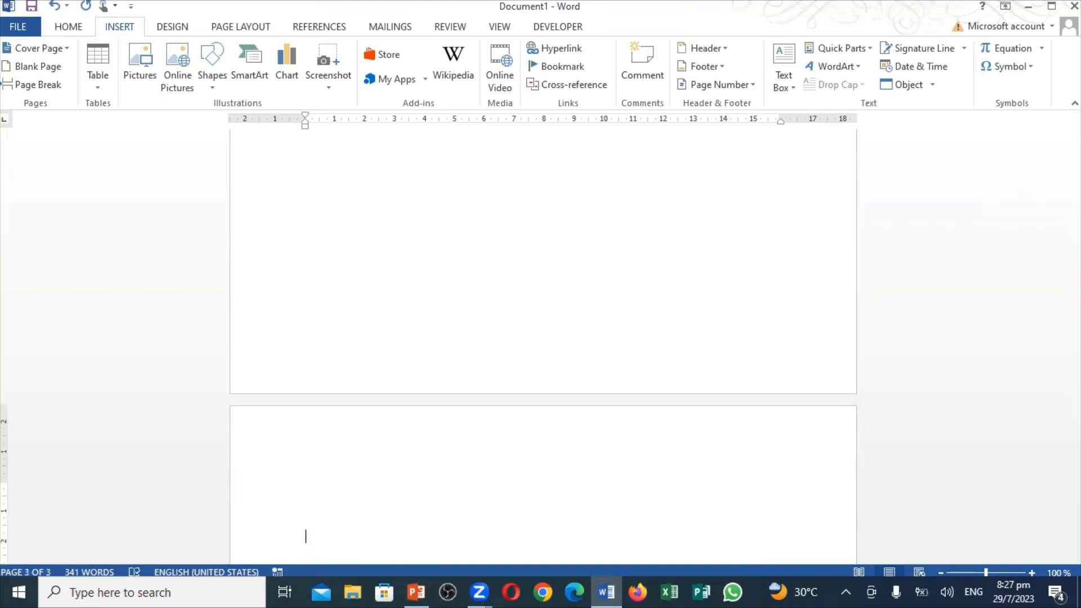
{"action": "double_click", "coordinate": [803, 355]}
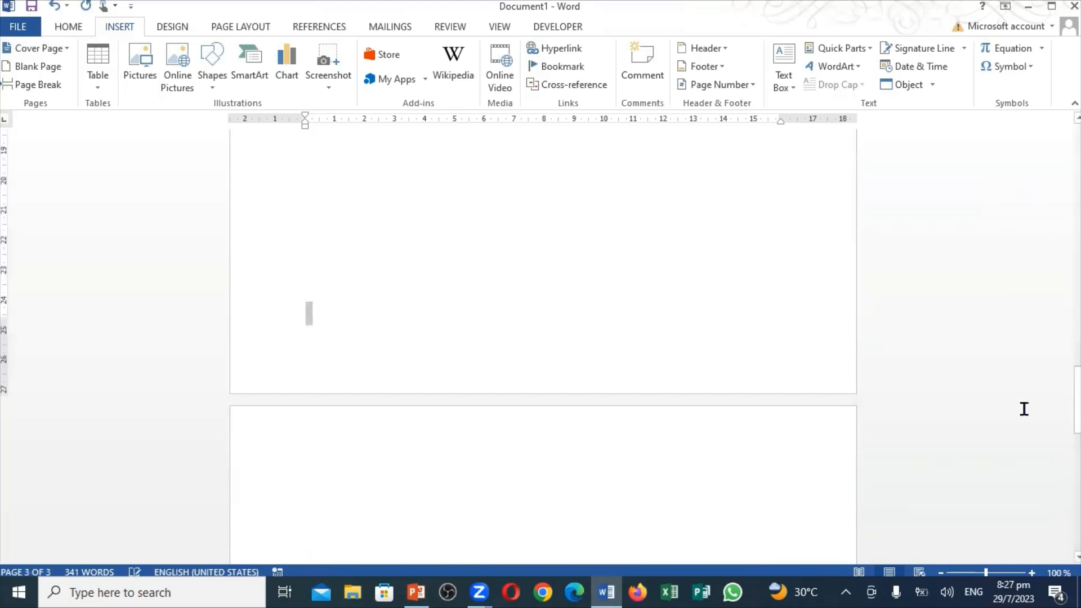
Insert a blank page before the first sample paragraph, directly after the cover page
{"action": "left_click_drag", "start_coordinate": [1078, 396], "coordinate": [1077, 279]}
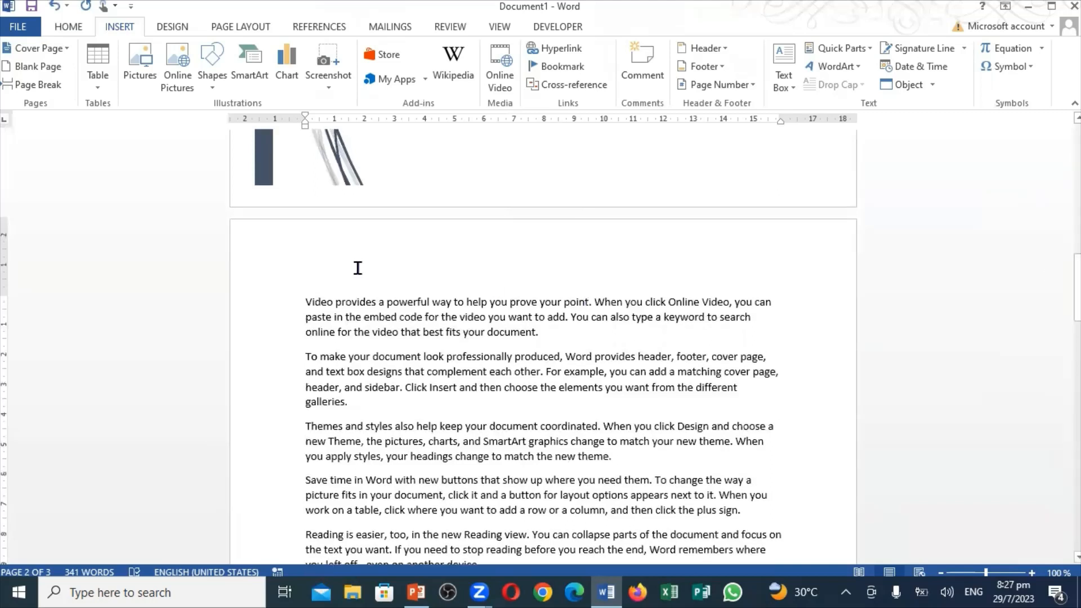
{"action": "left_click", "coordinate": [302, 272]}
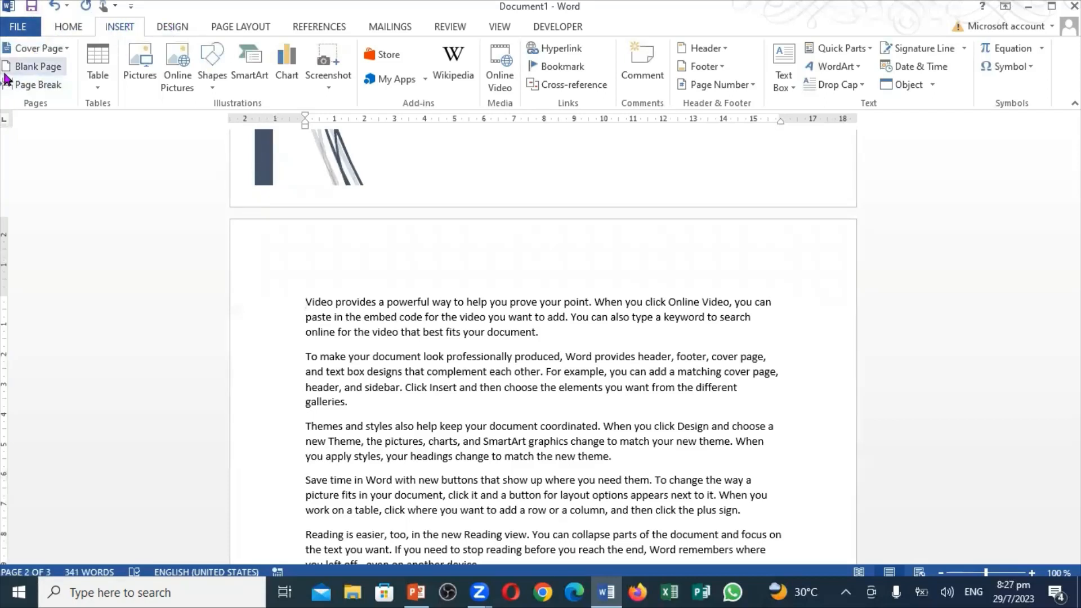
{"action": "left_click", "coordinate": [25, 69]}
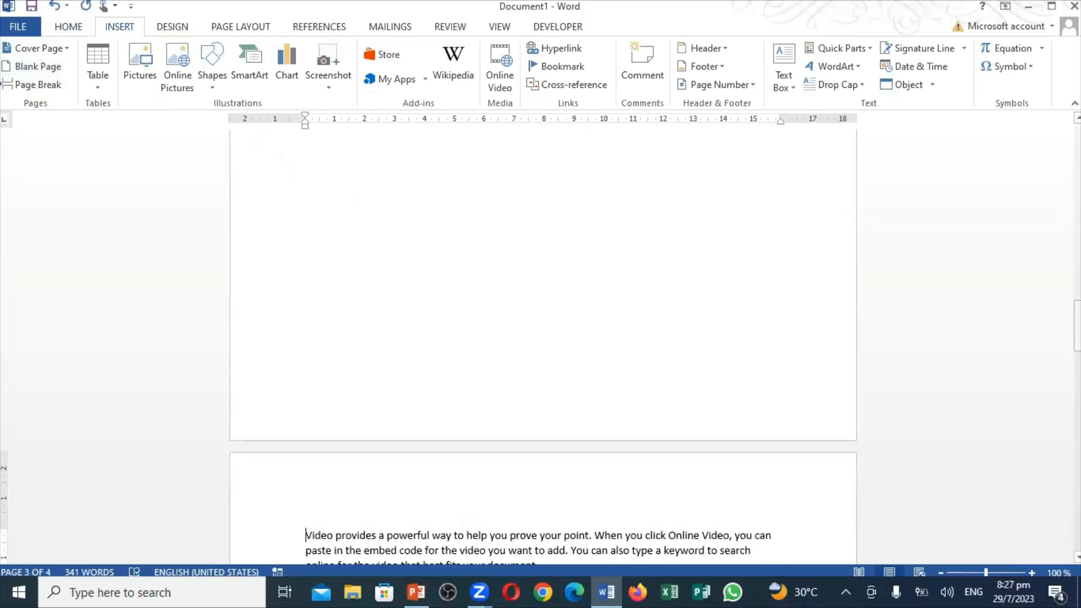
Review the blank page between the cover and the text, check the lesson outline in PowerPoint and return to Word
{"action": "left_click_drag", "start_coordinate": [1077, 325], "coordinate": [1077, 244]}
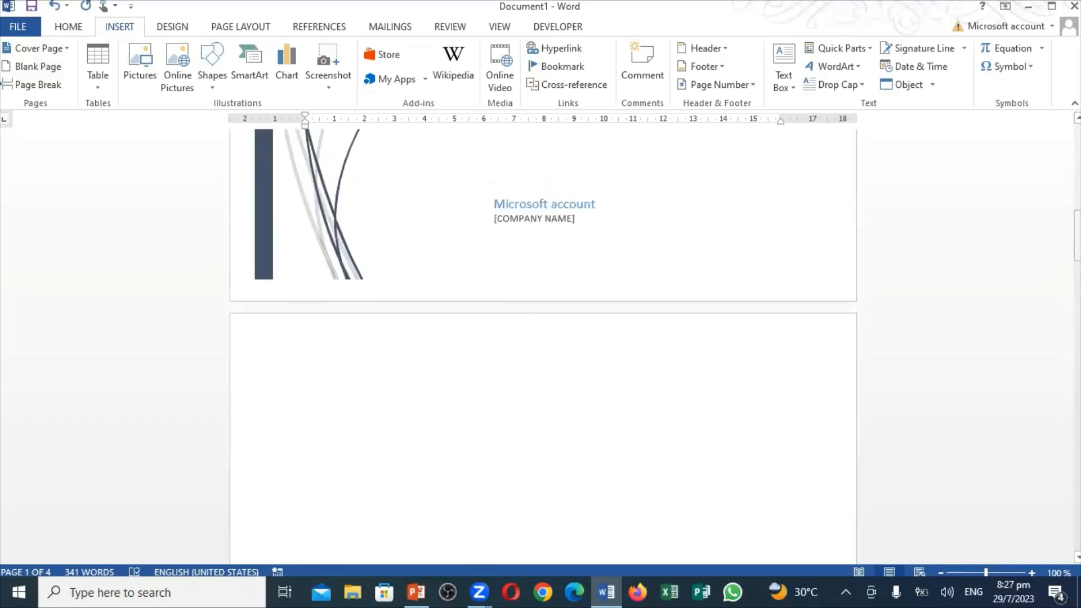
{"action": "left_click_drag", "start_coordinate": [1077, 236], "coordinate": [1077, 288]}
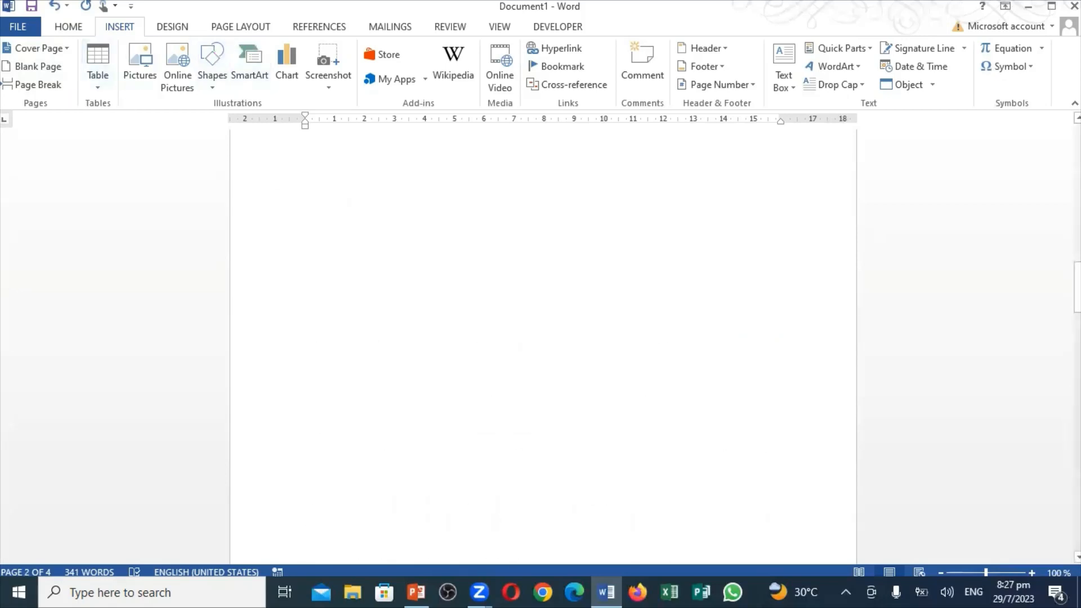
{"action": "left_click_drag", "start_coordinate": [1077, 287], "coordinate": [1077, 200]}
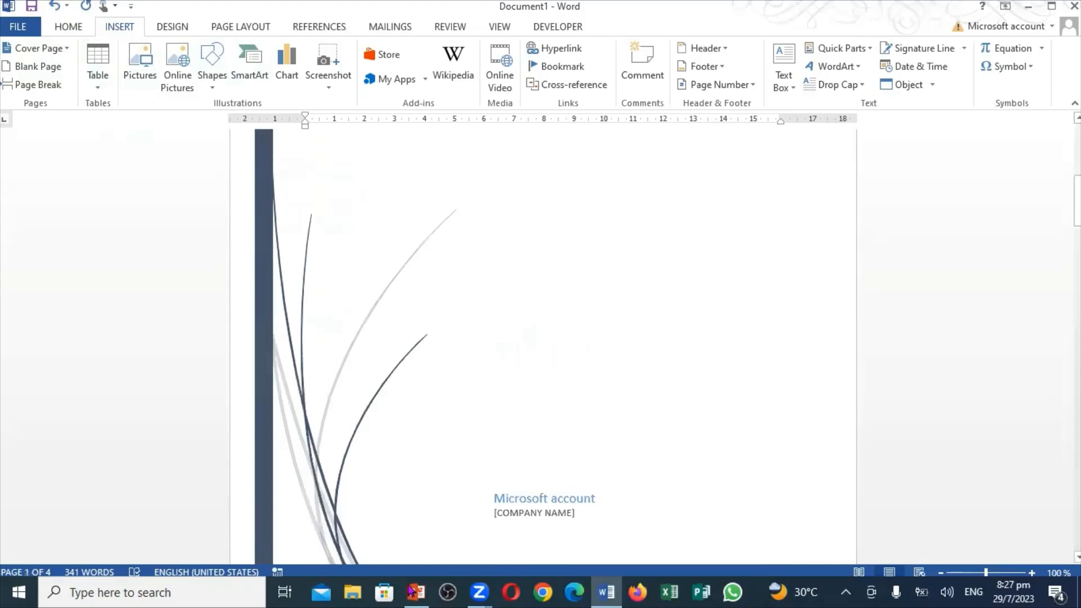
{"action": "left_click", "coordinate": [416, 591]}
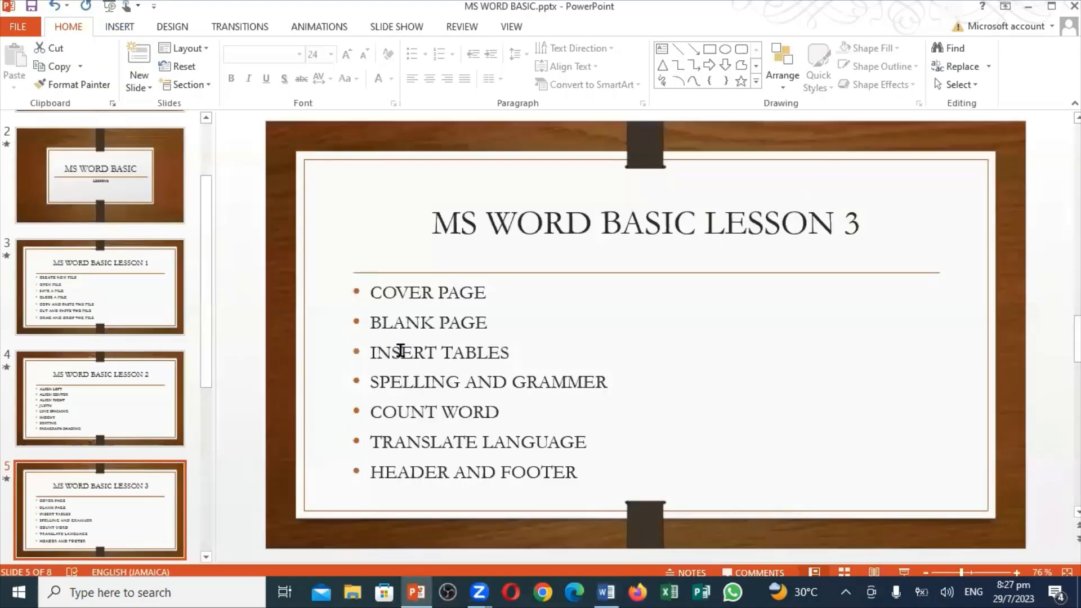
{"action": "left_click", "coordinate": [601, 591]}
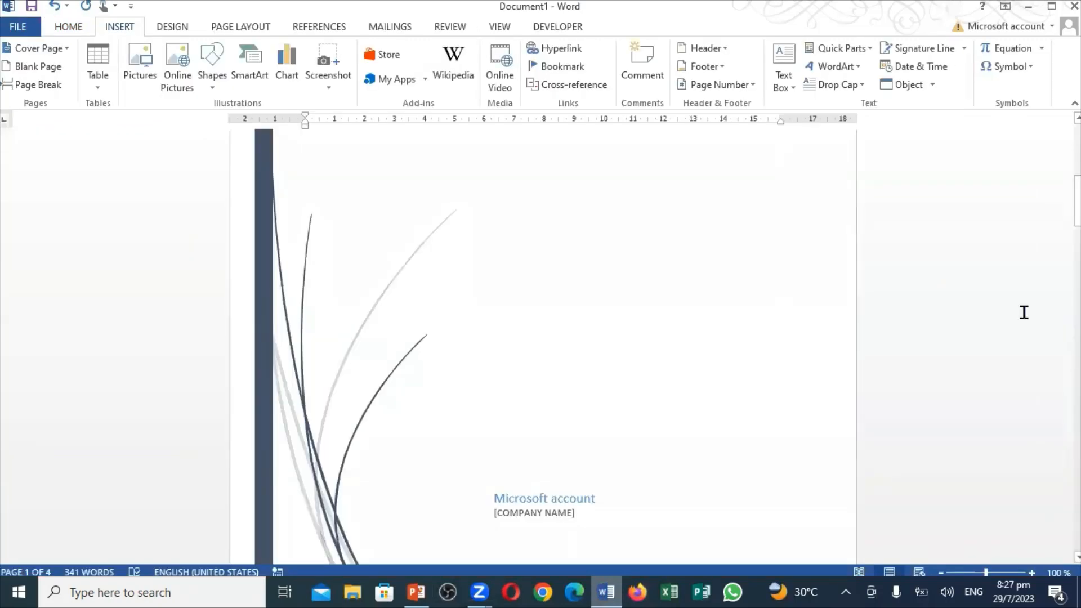
Insert a table with 5 columns, 2 rows and automatic fixed column width at the top of the blank page
{"action": "left_click_drag", "start_coordinate": [1076, 201], "coordinate": [1077, 256]}
{"action": "left_click", "coordinate": [272, 255]}
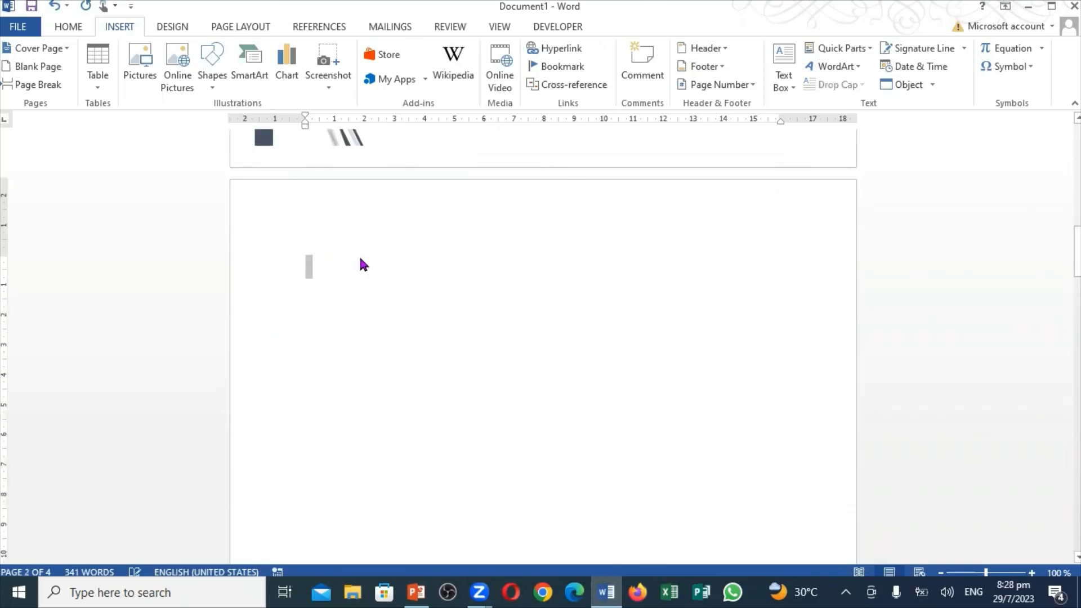
{"action": "left_click", "coordinate": [359, 256]}
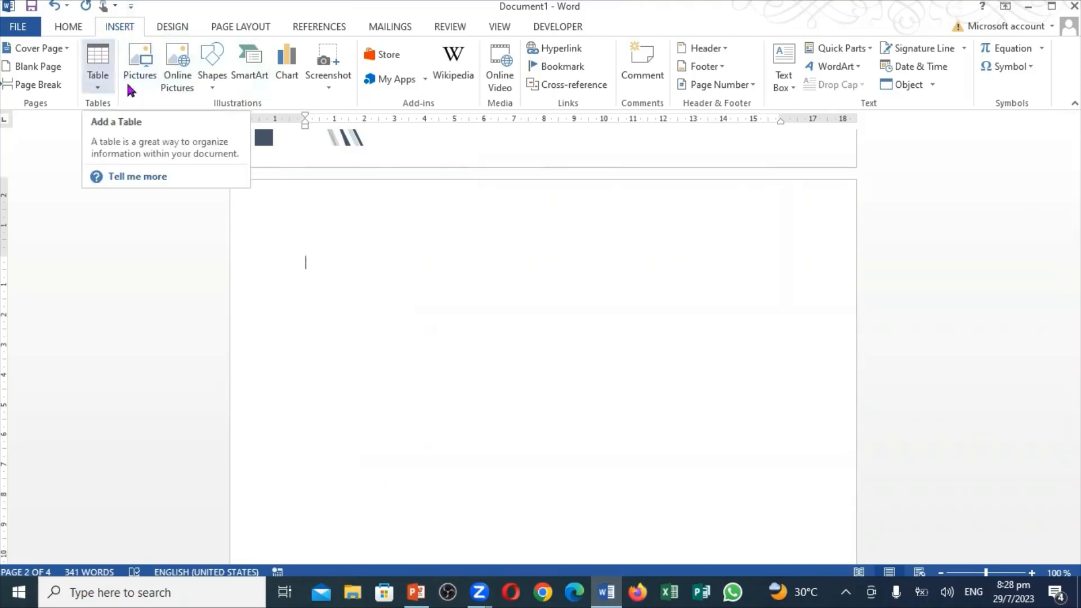
{"action": "left_click", "coordinate": [101, 57]}
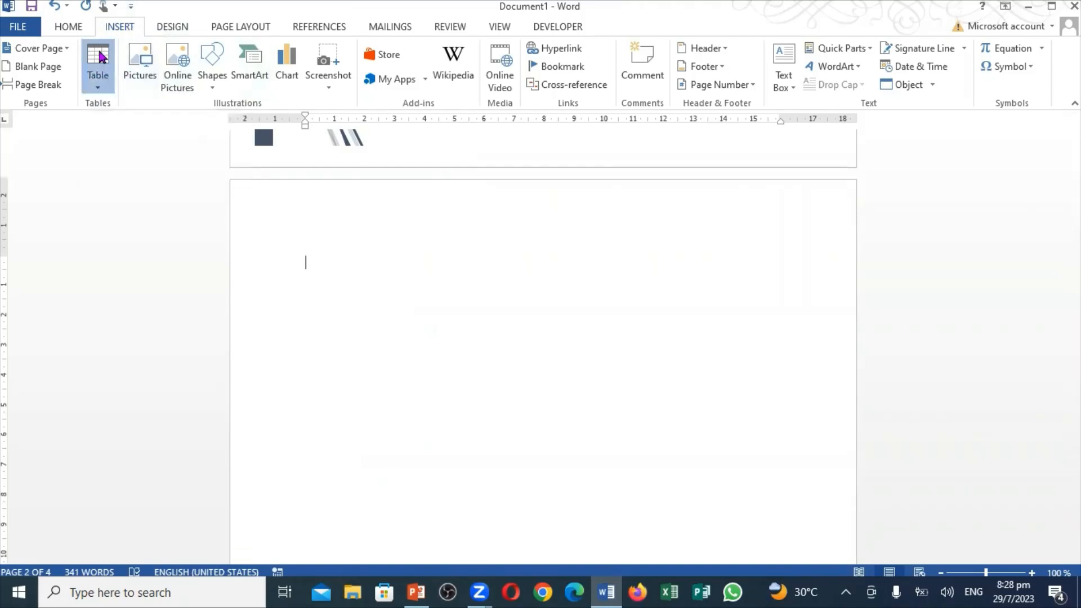
{"action": "left_click", "coordinate": [100, 57]}
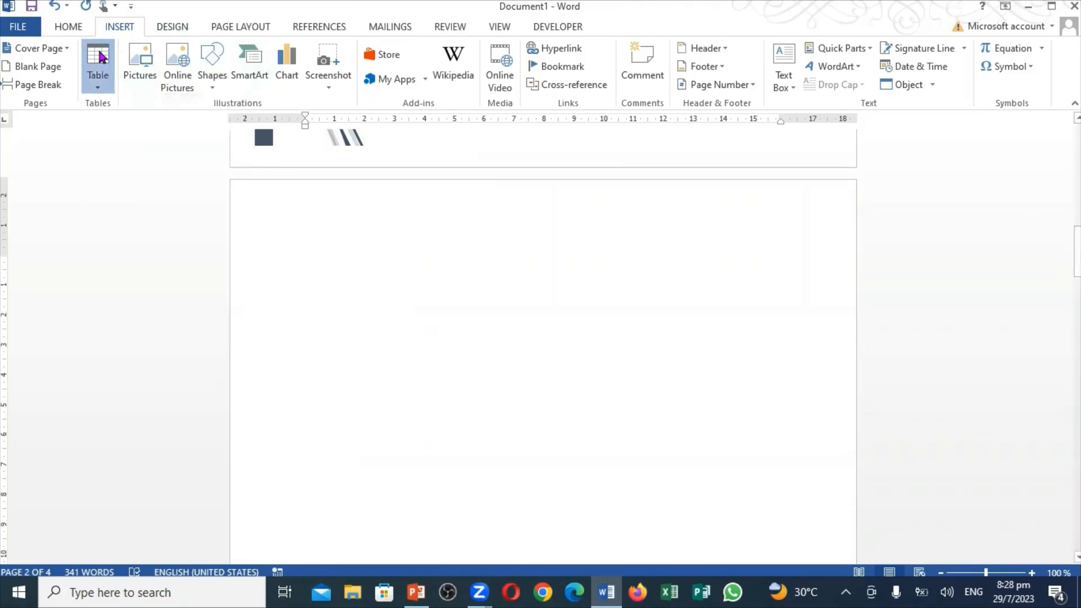
{"action": "left_click", "coordinate": [101, 57]}
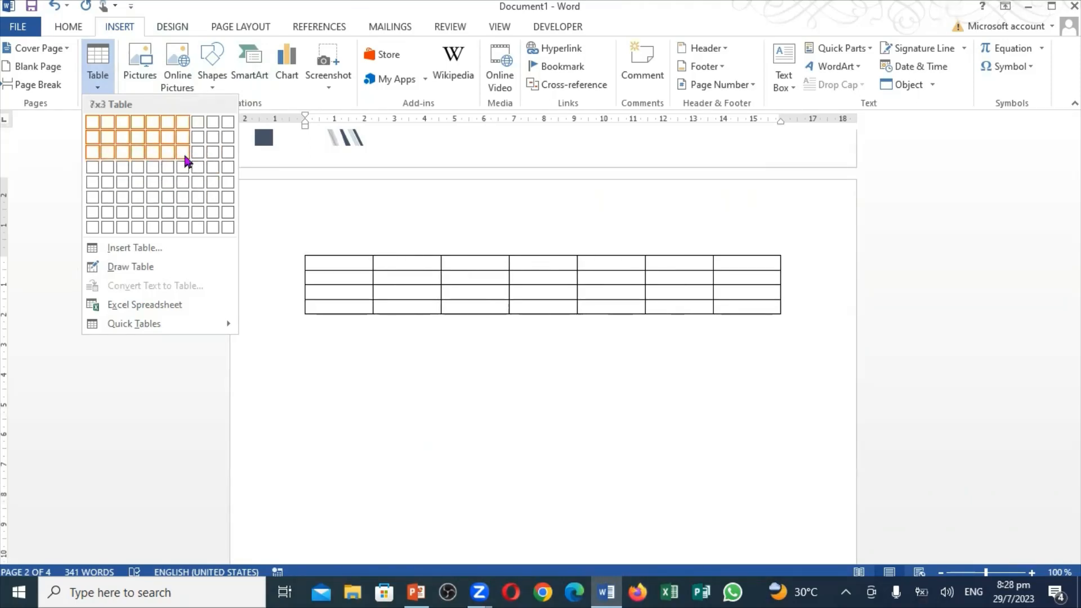
{"action": "left_click", "coordinate": [135, 248]}
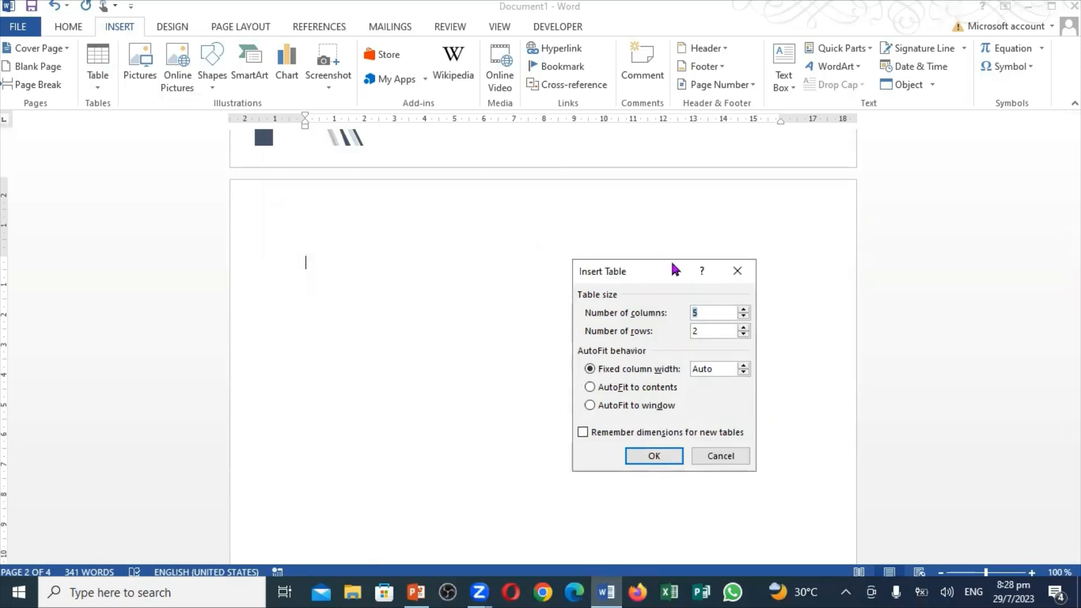
{"action": "left_click_drag", "start_coordinate": [670, 265], "coordinate": [639, 247]}
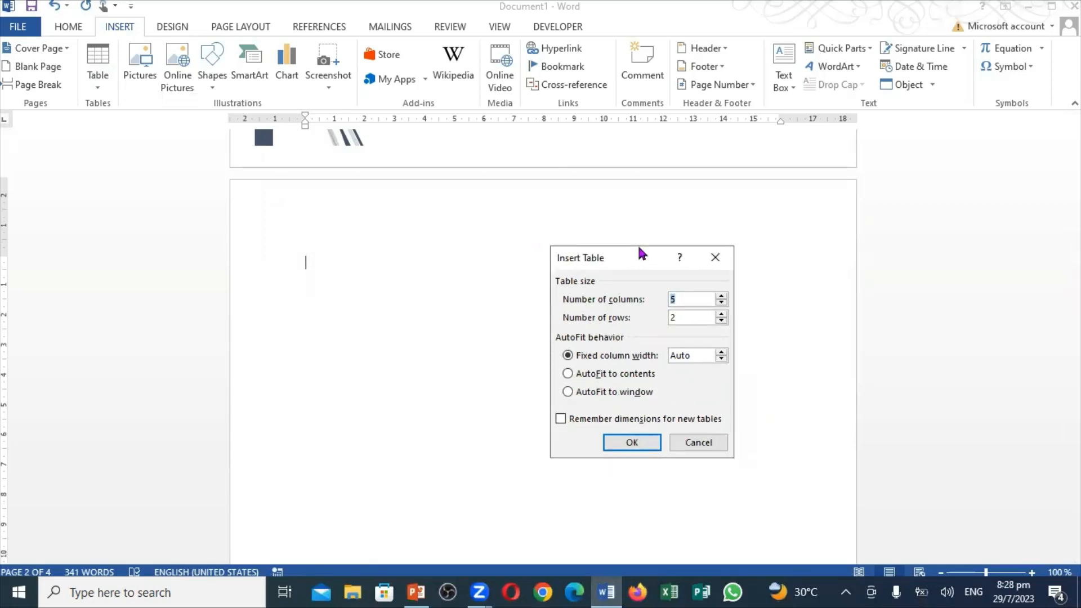
{"action": "left_click_drag", "start_coordinate": [639, 249], "coordinate": [163, 202]}
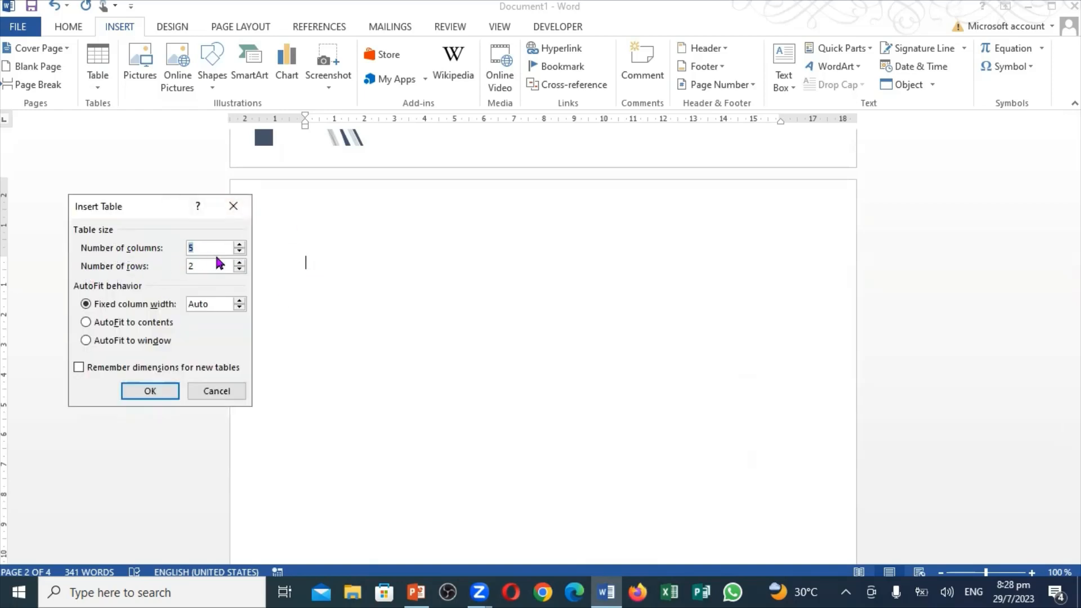
{"action": "left_click", "coordinate": [157, 393]}
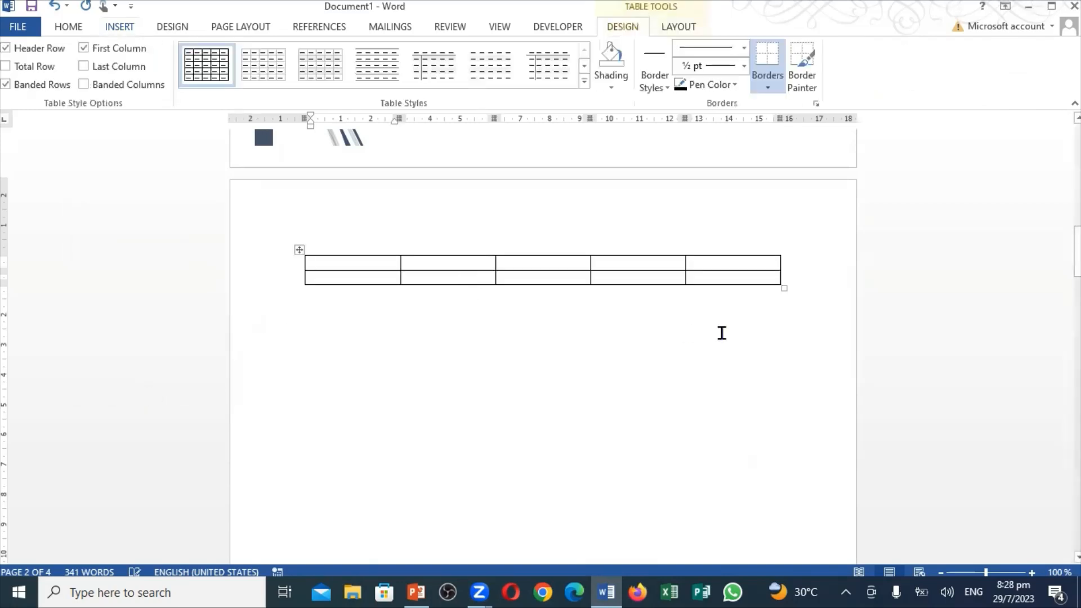
{"action": "left_click", "coordinate": [755, 338]}
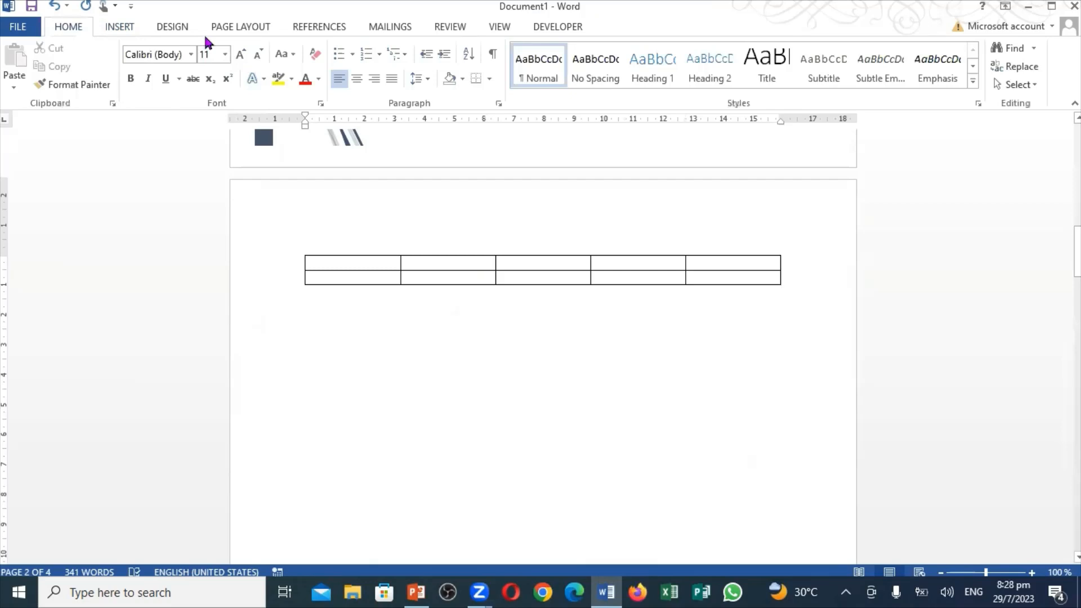
Insert a second table with 6 columns and 3 rows on the empty line below the first table
{"action": "left_click", "coordinate": [121, 27]}
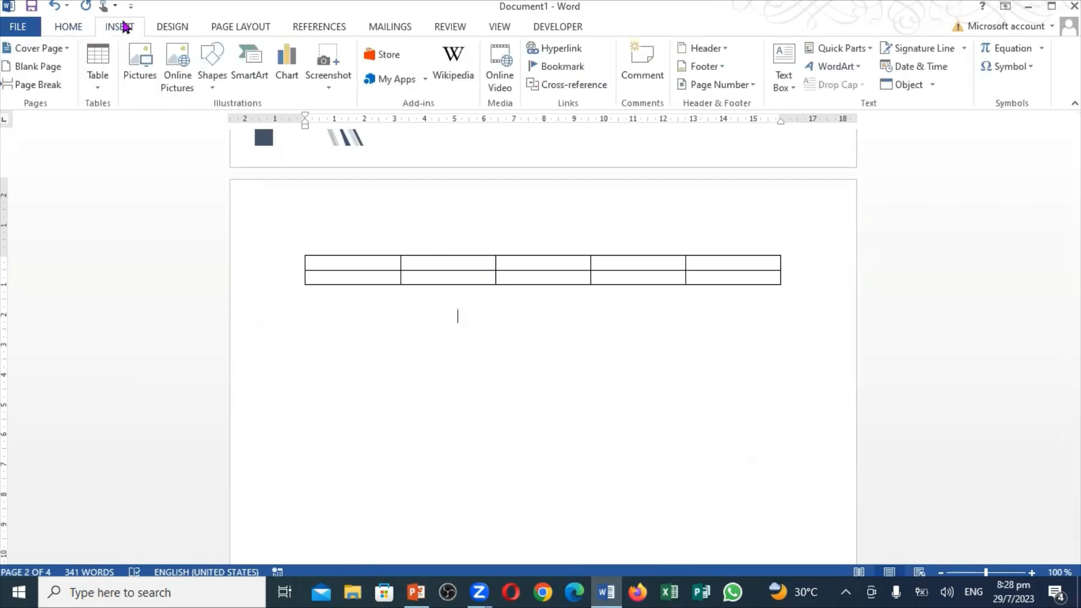
{"action": "left_click", "coordinate": [96, 83]}
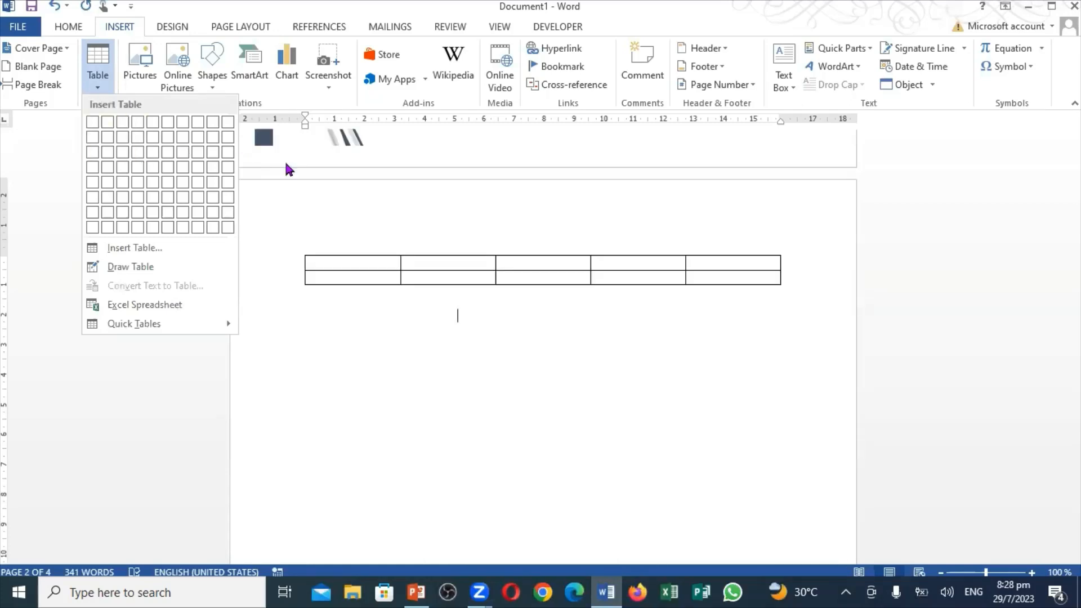
{"action": "left_click", "coordinate": [610, 369]}
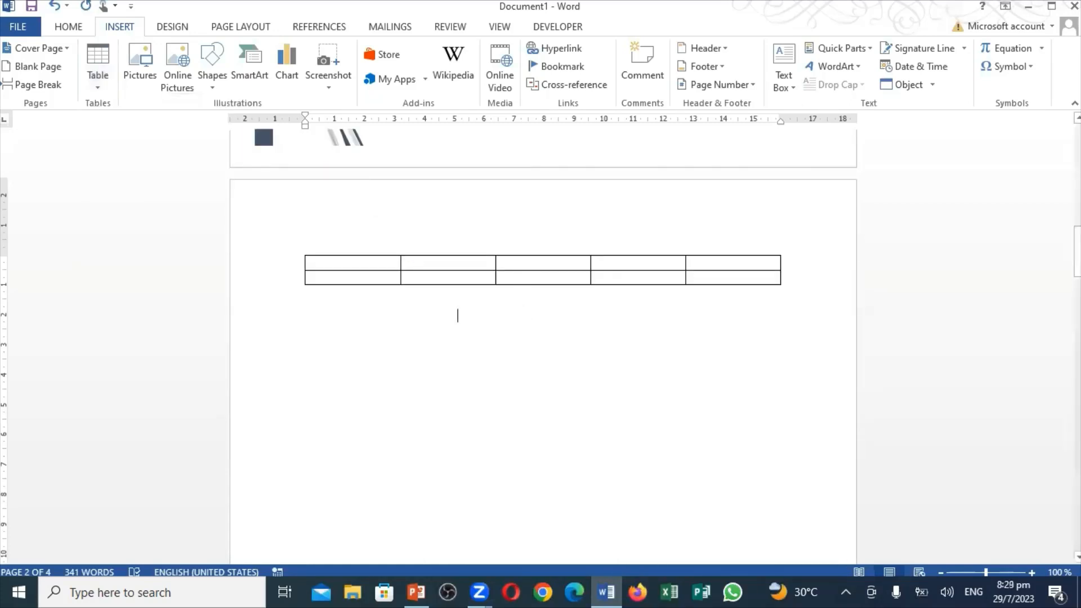
{"action": "key", "text": "Down"}
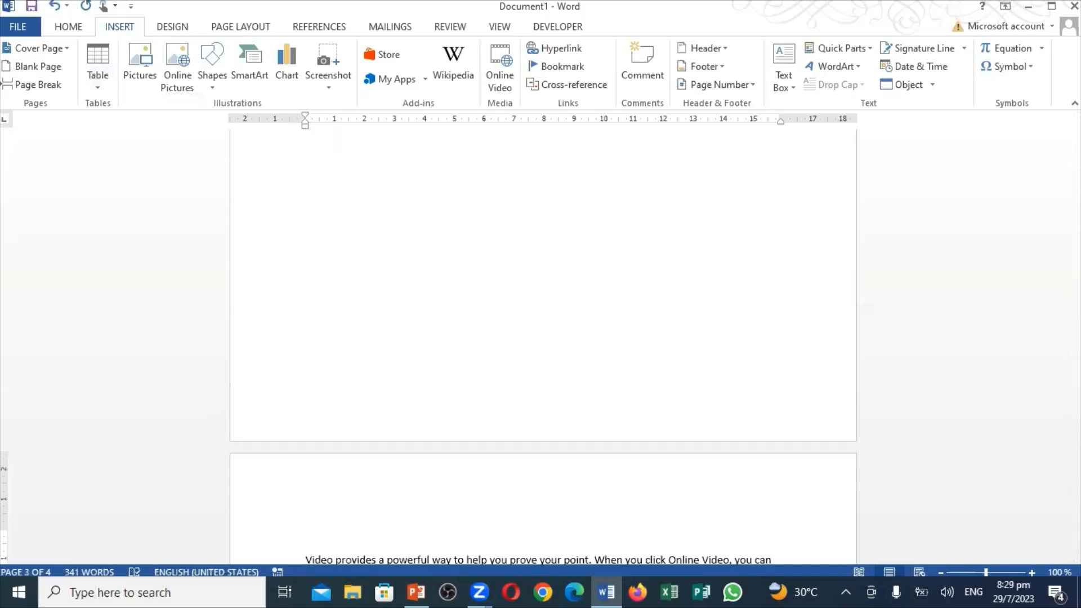
{"action": "left_click_drag", "start_coordinate": [1077, 323], "coordinate": [1077, 268]}
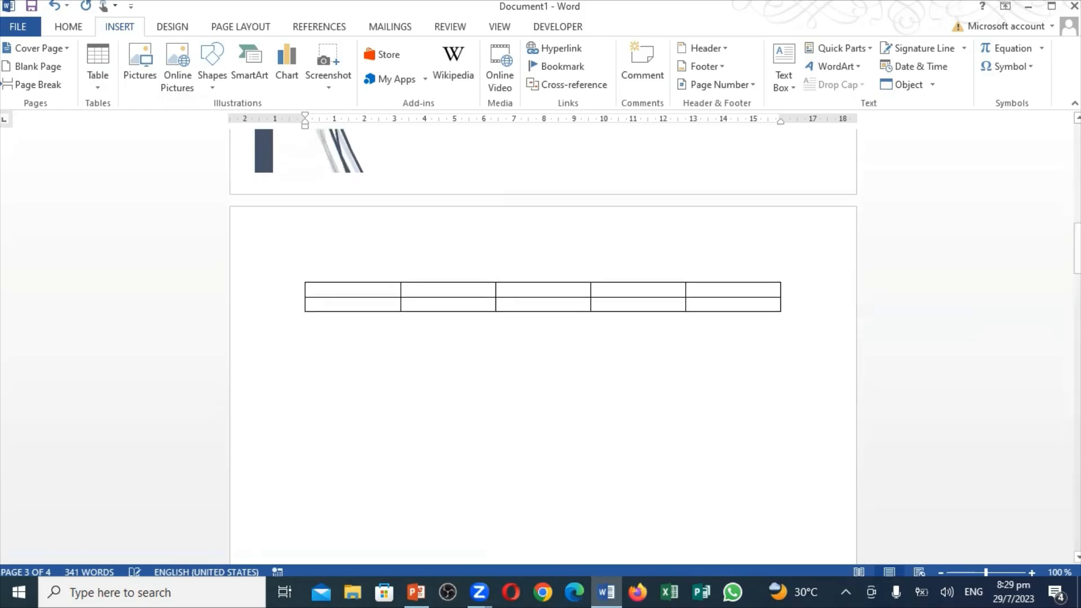
{"action": "left_click", "coordinate": [305, 343]}
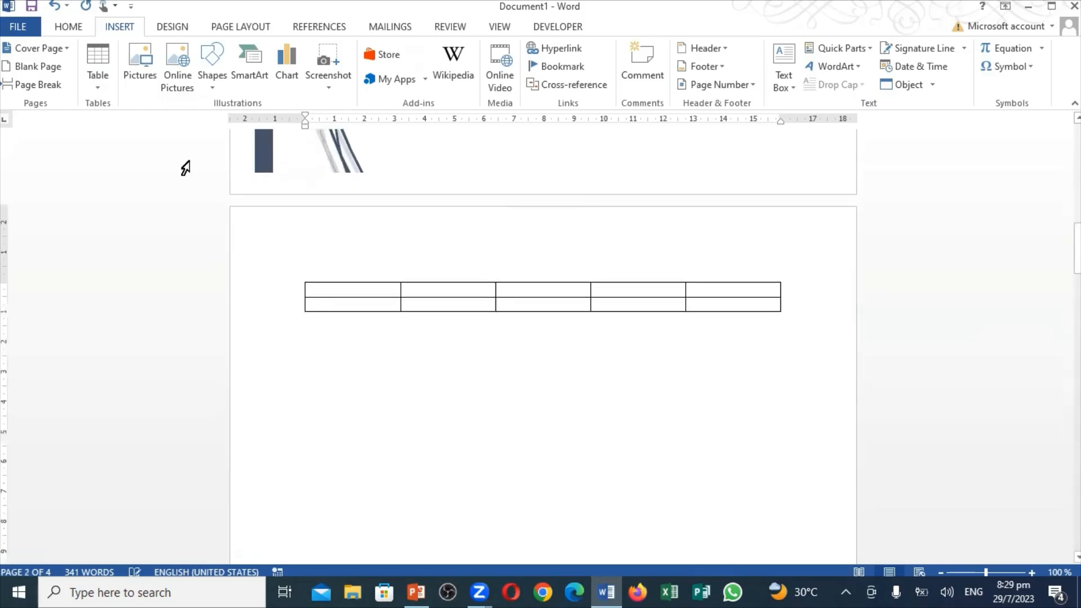
{"action": "left_click", "coordinate": [103, 89]}
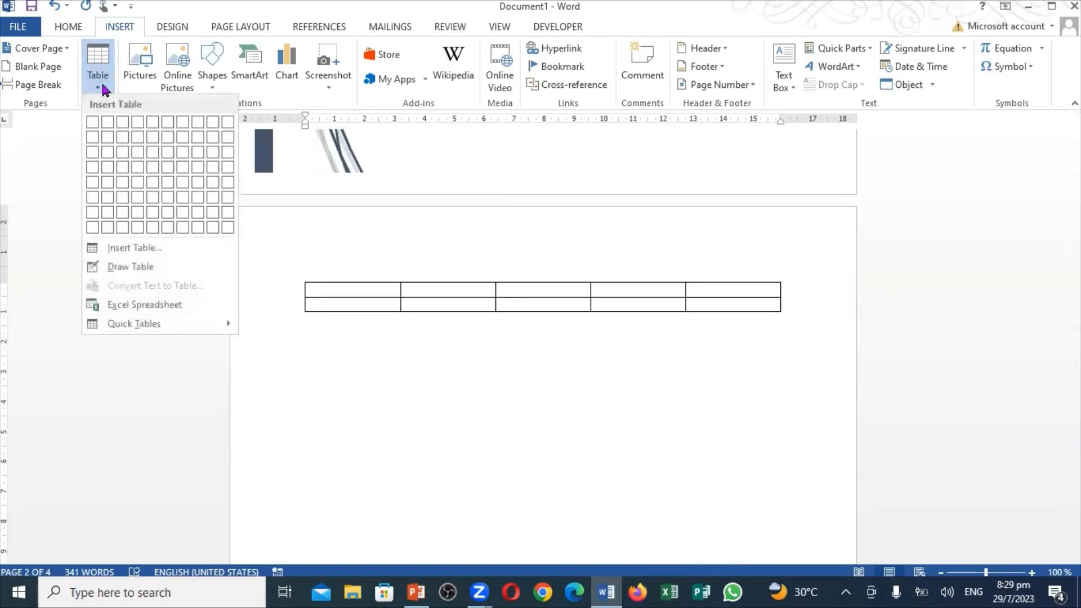
{"action": "left_click", "coordinate": [170, 150]}
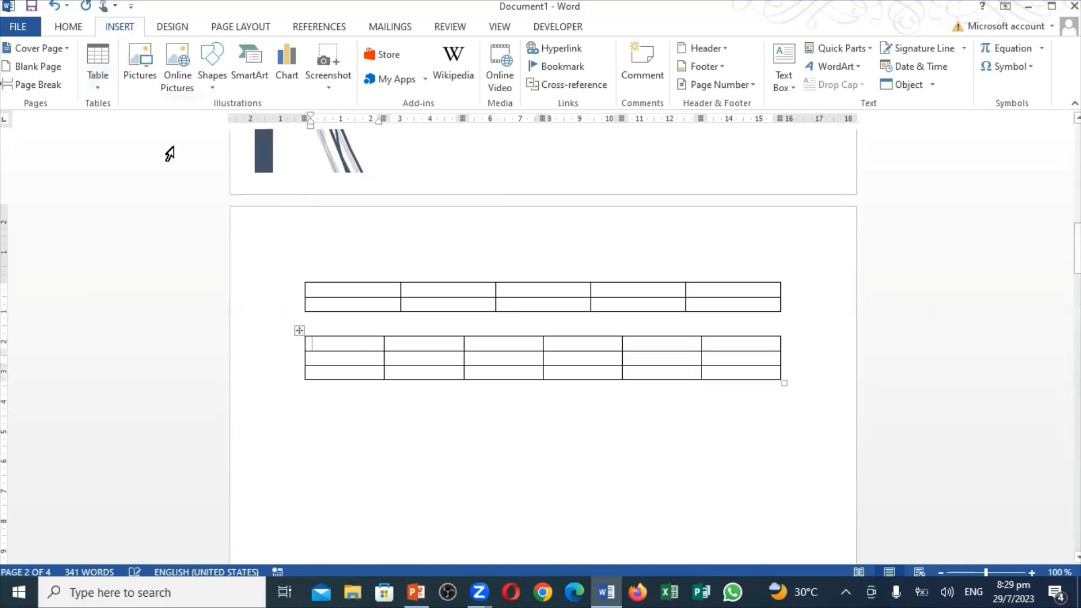
Draw a table outline about 15.16 cm wide and 1.85 cm high below the 6-column table
{"action": "left_click", "coordinate": [356, 464]}
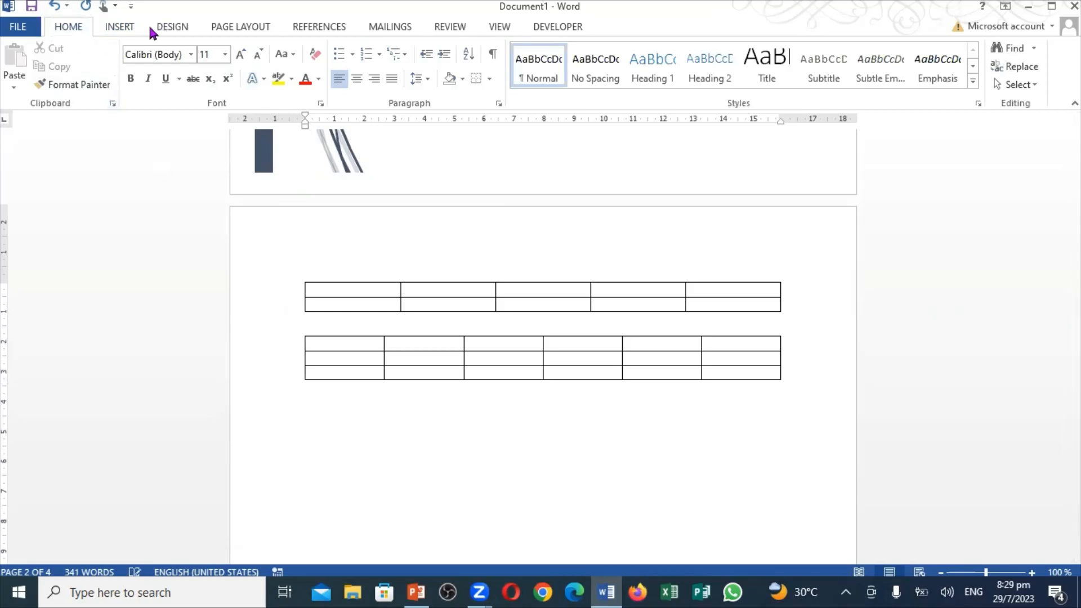
{"action": "left_click", "coordinate": [127, 28]}
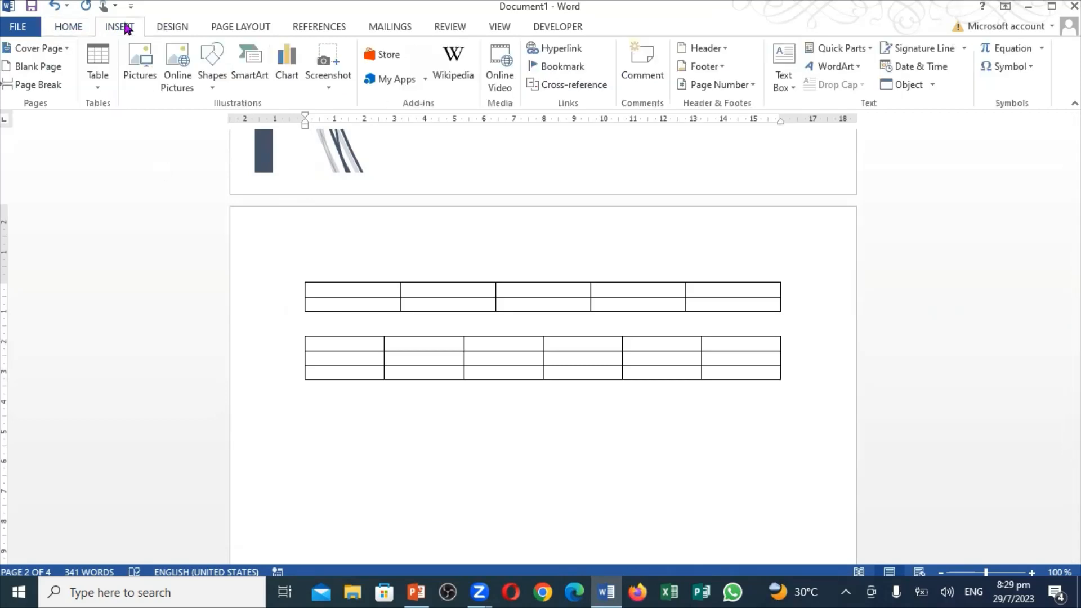
{"action": "left_click", "coordinate": [97, 79]}
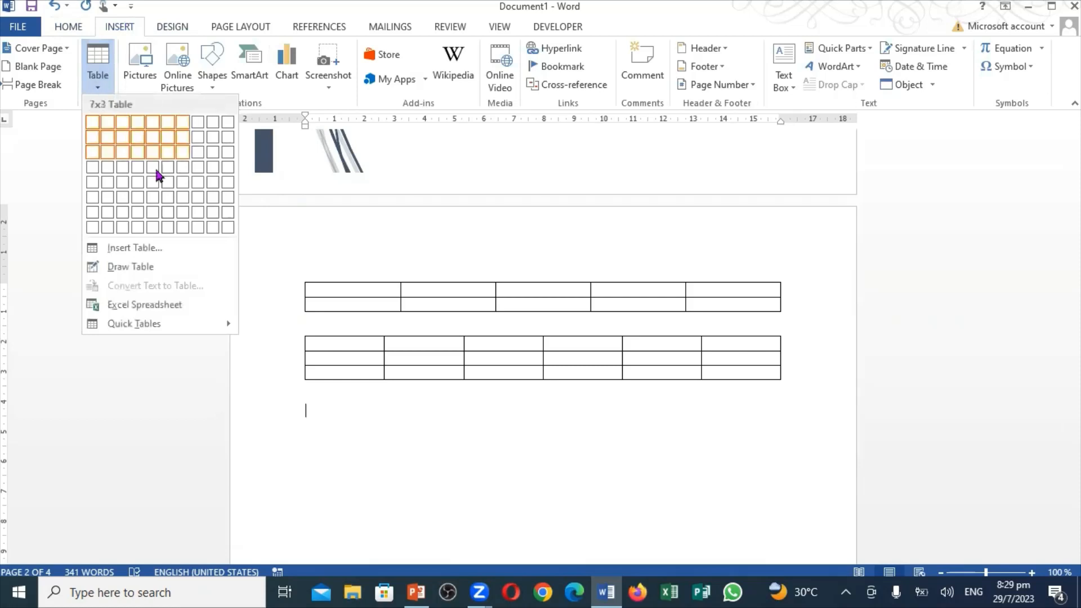
{"action": "left_click", "coordinate": [122, 268]}
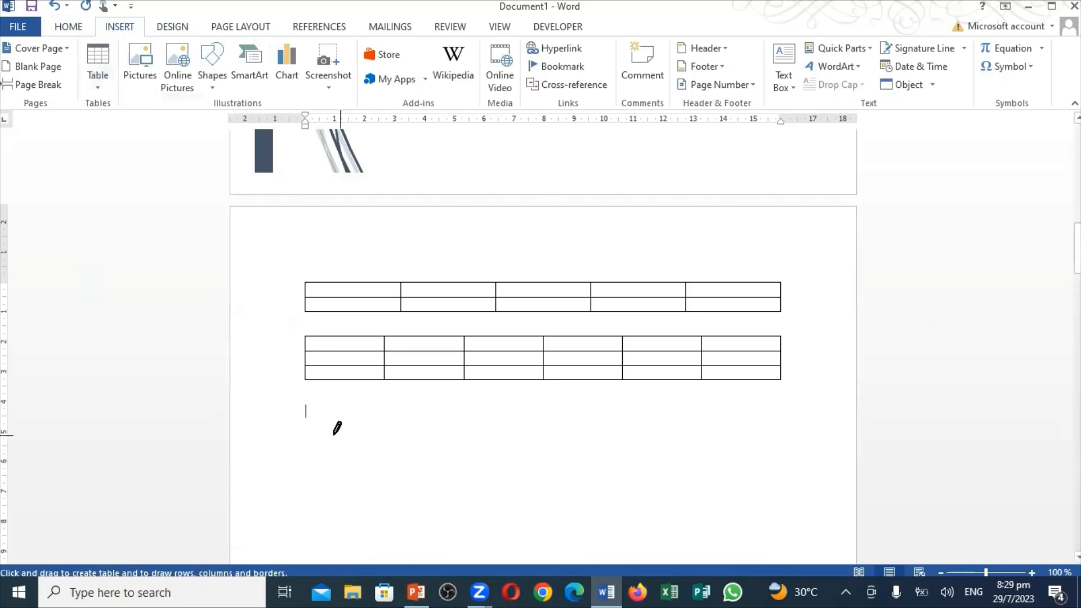
{"action": "mouse_move", "coordinate": [317, 429]}
{"action": "left_mouse_down"}
{"action": "mouse_move", "coordinate": [324, 442]}
{"action": "mouse_move", "coordinate": [780, 488]}
{"action": "left_mouse_up"}
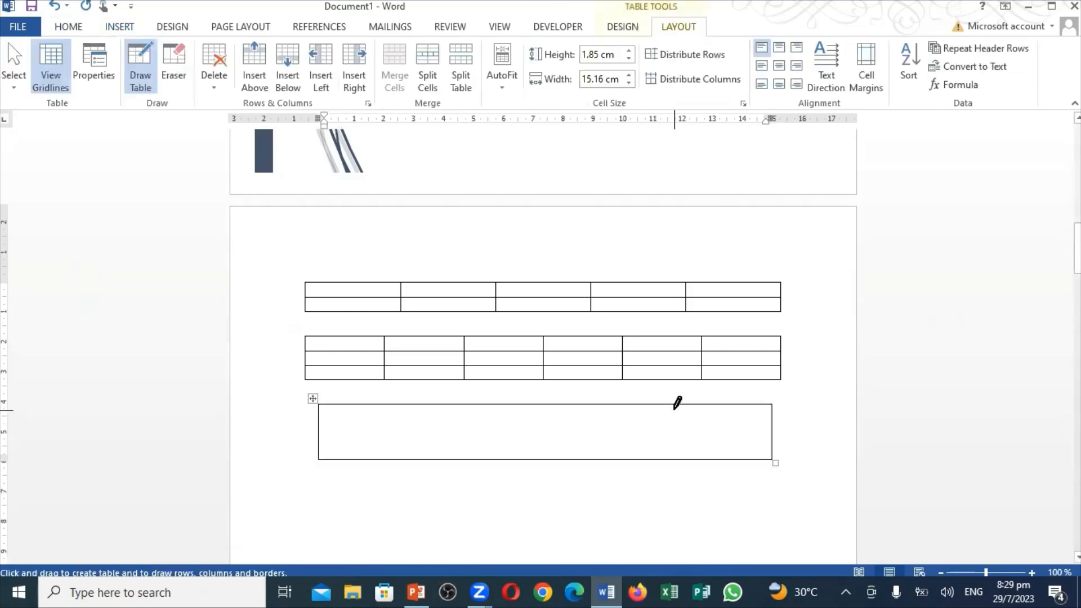
Undo the stray cell drawn above the outline and draw a vertical divider giving a first column about 3.18 cm wide
{"action": "left_click_drag", "start_coordinate": [675, 394], "coordinate": [679, 466]}
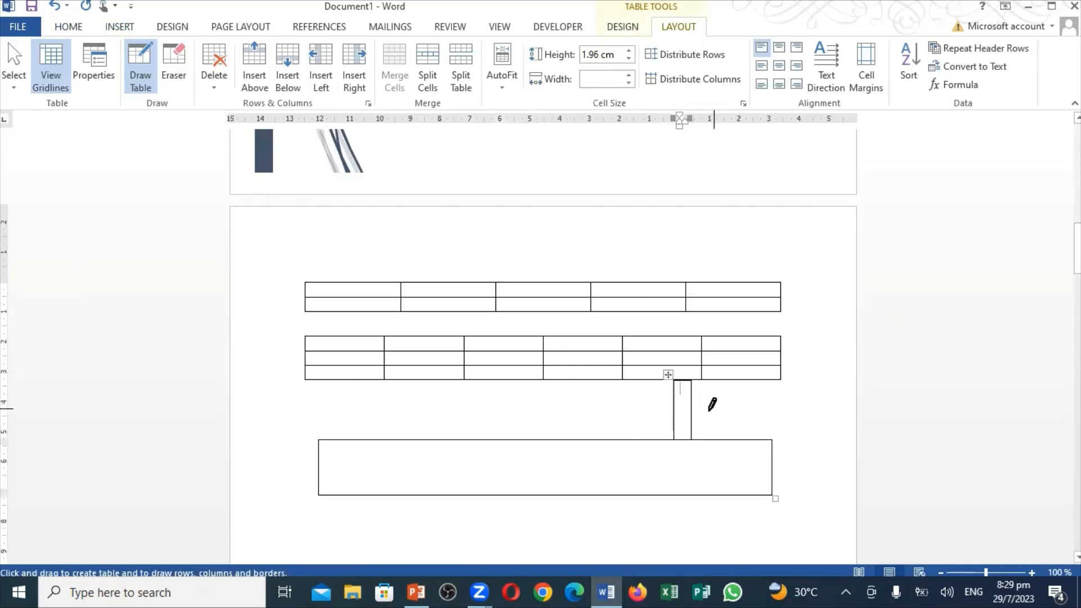
{"action": "left_click", "coordinate": [56, 8]}
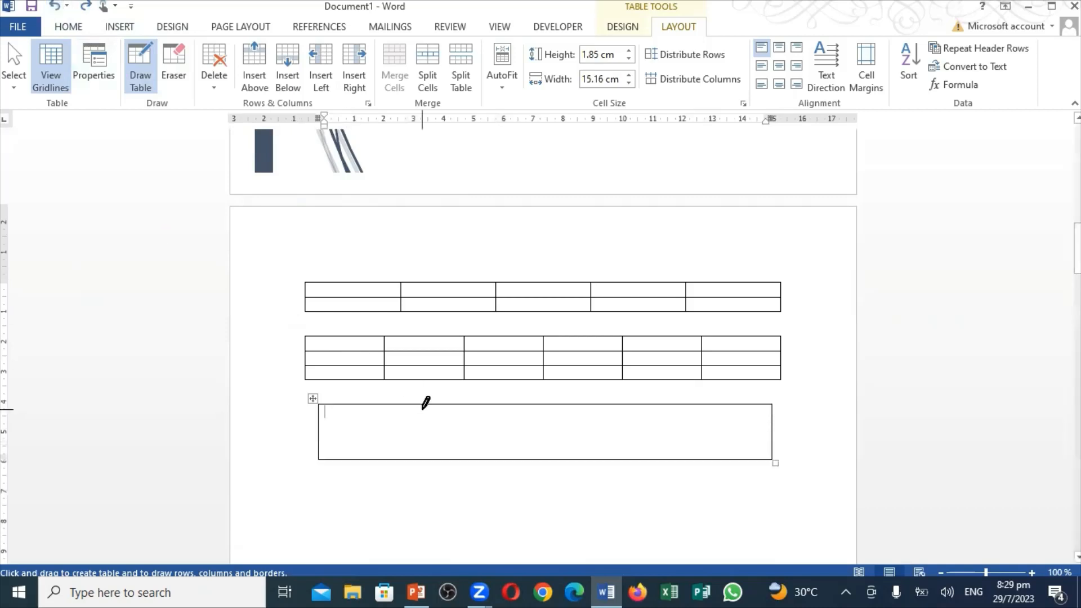
{"action": "left_click_drag", "start_coordinate": [414, 404], "coordinate": [416, 457]}
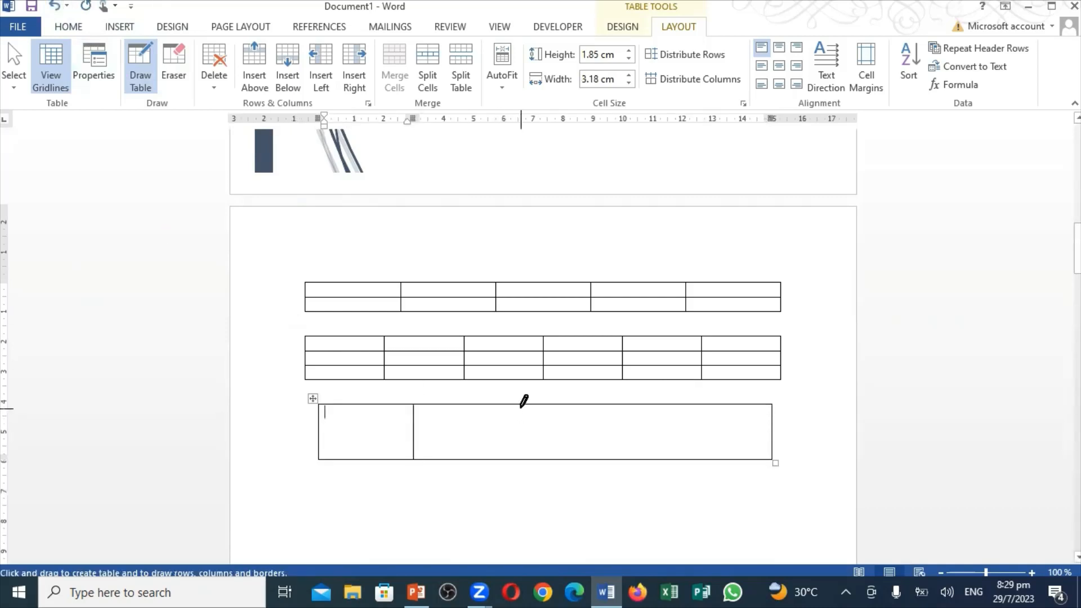
{"action": "mouse_move", "coordinate": [520, 404]}
{"action": "left_mouse_down"}
{"action": "mouse_move", "coordinate": [520, 426]}
{"action": "mouse_move", "coordinate": [519, 388]}
{"action": "left_mouse_up"}
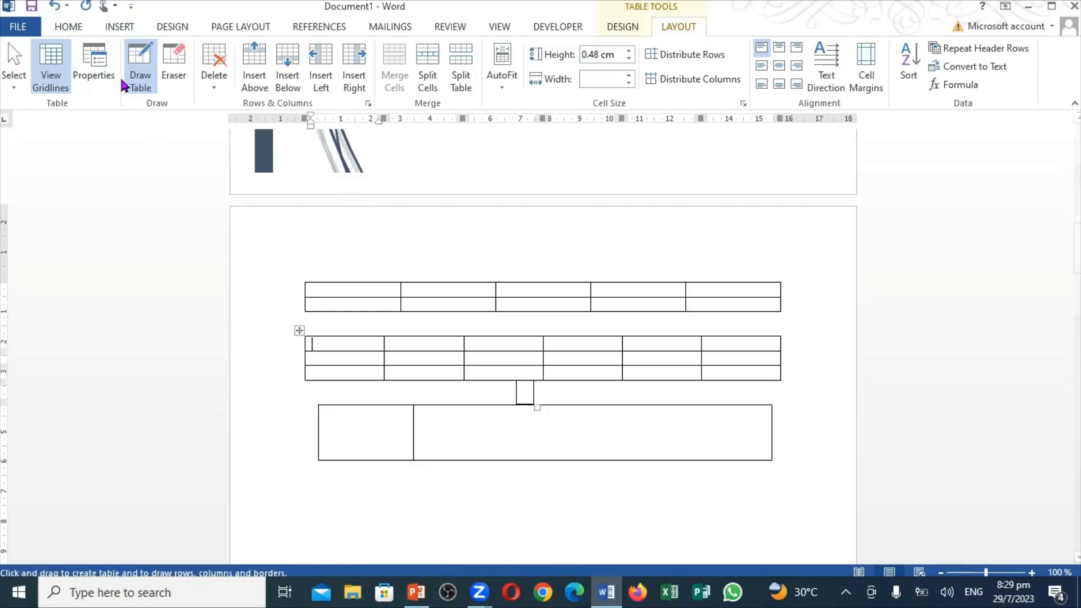
{"action": "left_click", "coordinate": [59, 15]}
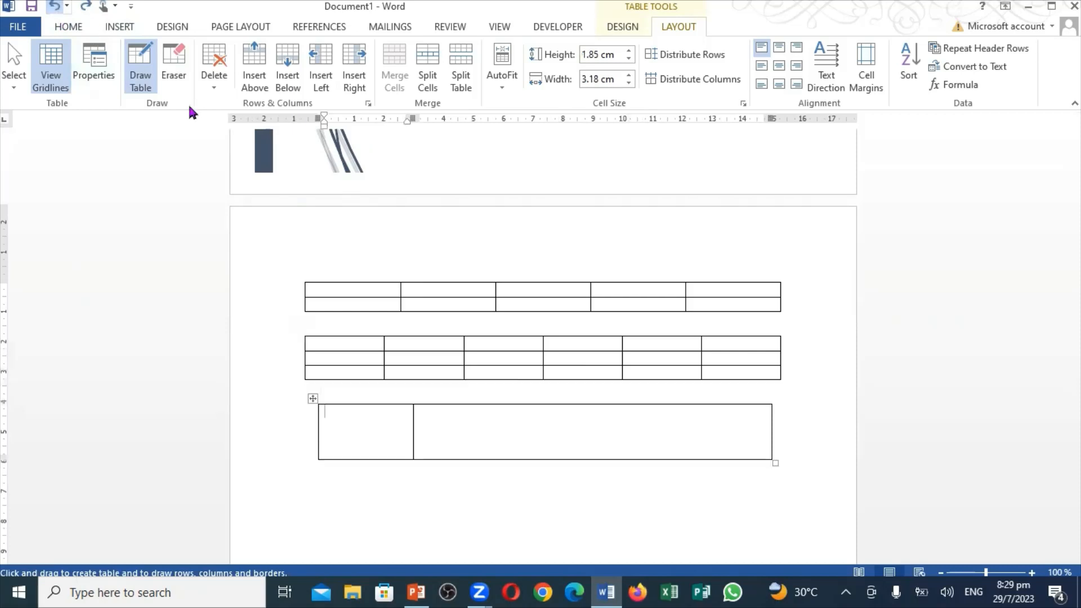
{"action": "left_click_drag", "start_coordinate": [530, 401], "coordinate": [528, 444]}
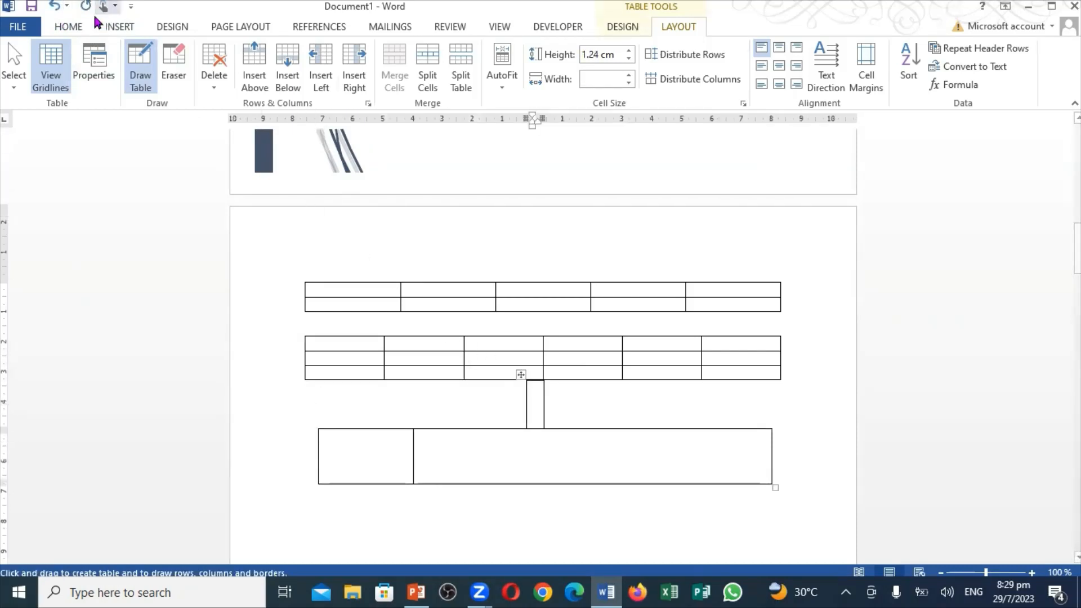
{"action": "left_click", "coordinate": [55, 7]}
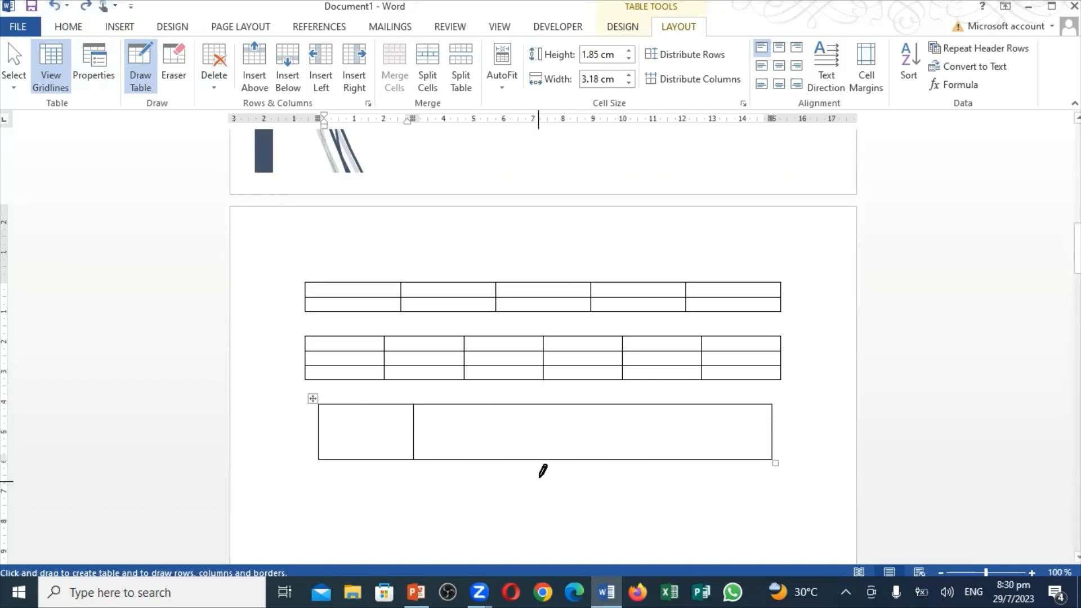
Divide the rest of the drawn table into three columns about 4 cm wide and split it into two rows, the upper about 0.79 cm high
{"action": "left_click_drag", "start_coordinate": [538, 450], "coordinate": [534, 405]}
{"action": "left_click_drag", "start_coordinate": [654, 454], "coordinate": [653, 404]}
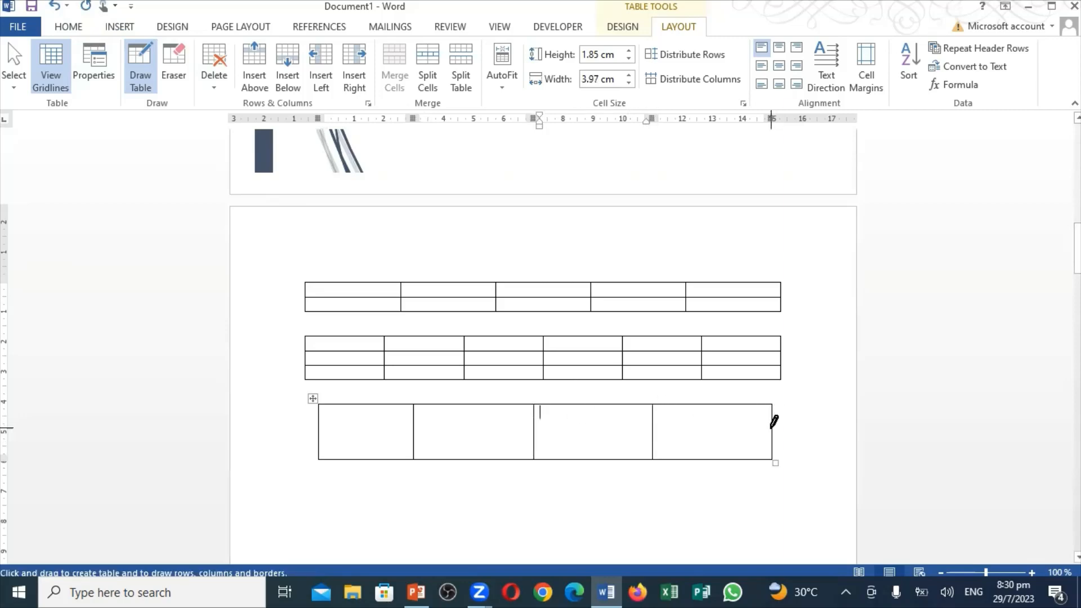
{"action": "left_click_drag", "start_coordinate": [775, 423], "coordinate": [364, 423]}
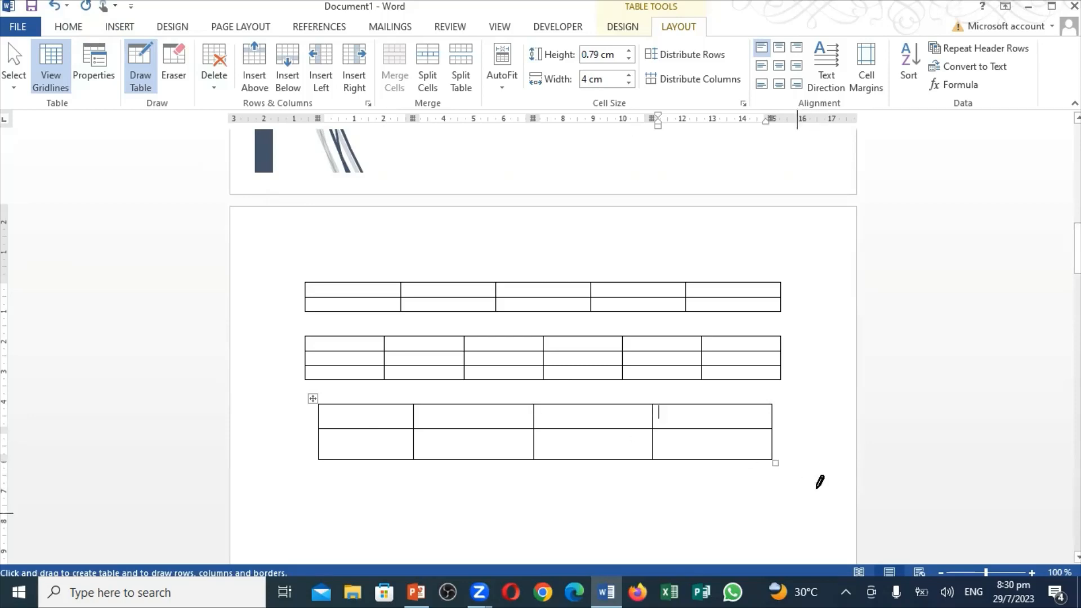
{"action": "left_click", "coordinate": [820, 482]}
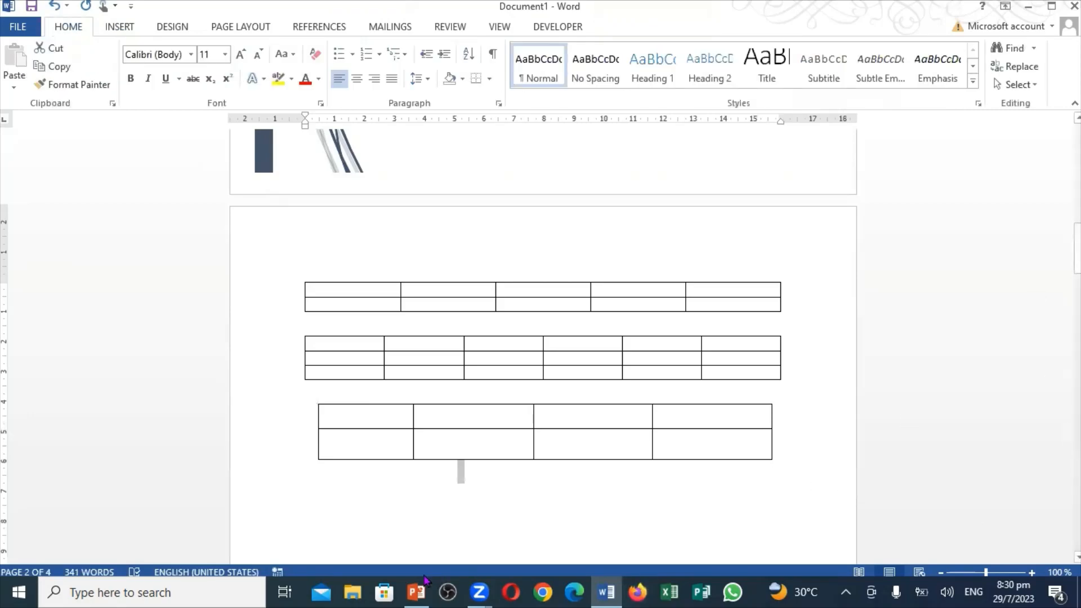
Check the lesson outline in PowerPoint, return to Word and run a spelling and grammar check on the whole document
{"action": "left_click", "coordinate": [417, 591]}
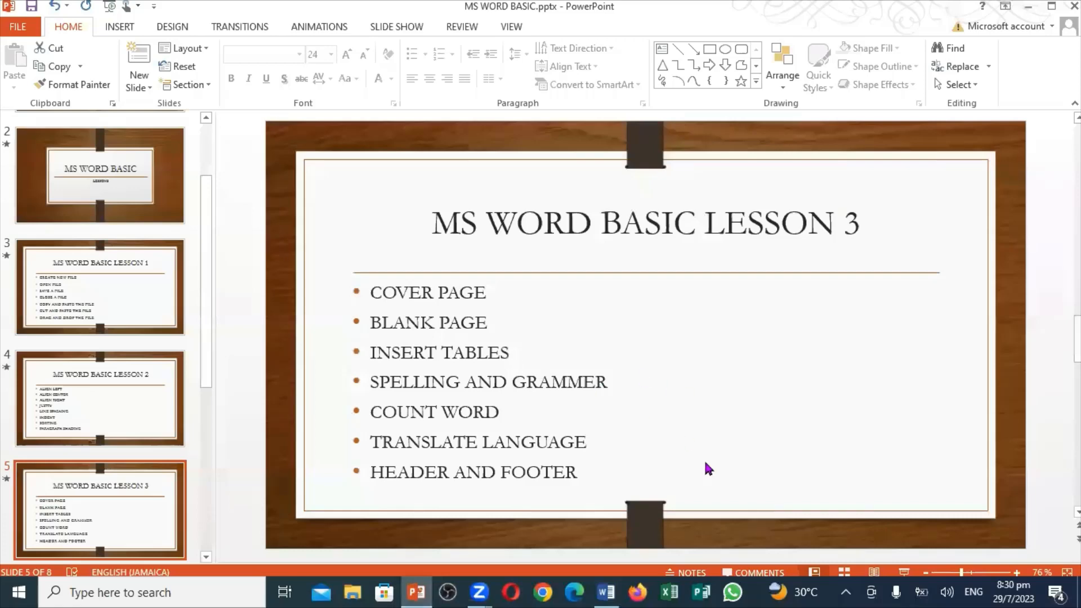
{"action": "left_click", "coordinate": [608, 590]}
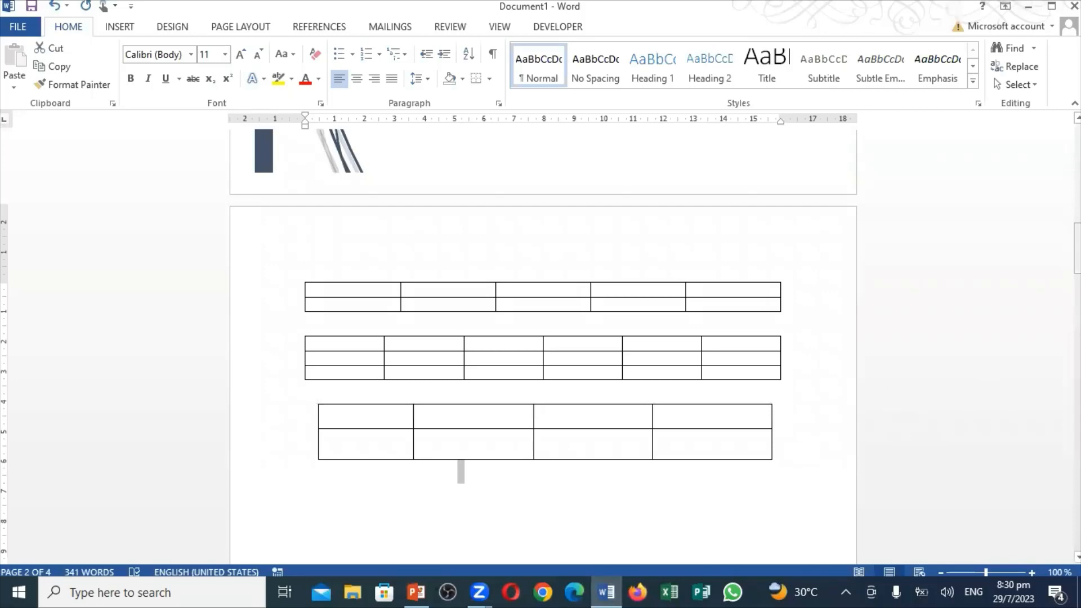
{"action": "left_click_drag", "start_coordinate": [1077, 260], "coordinate": [1077, 384]}
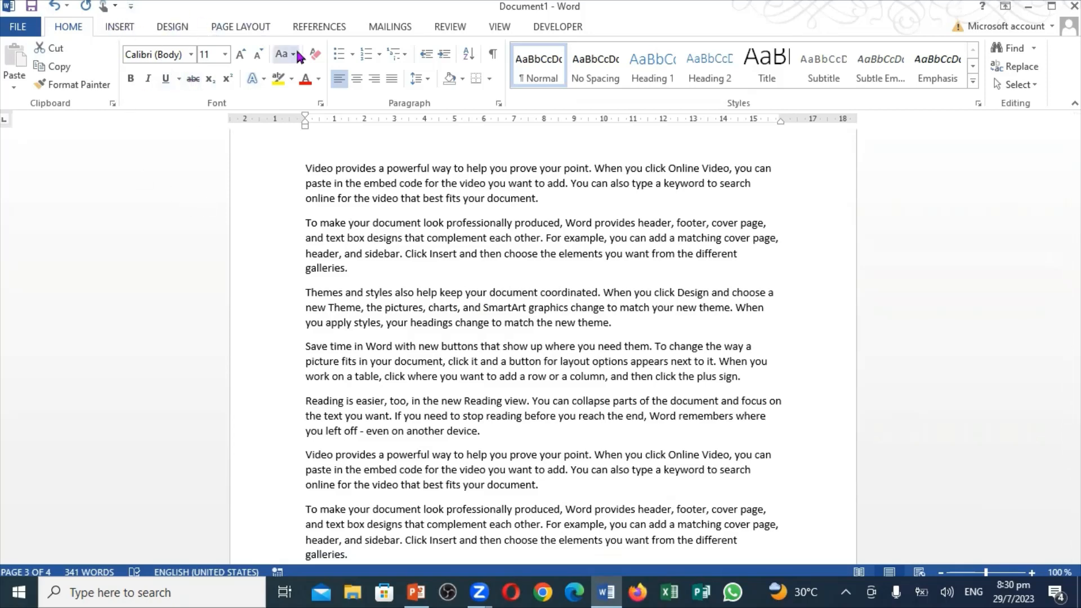
{"action": "left_click", "coordinate": [451, 29]}
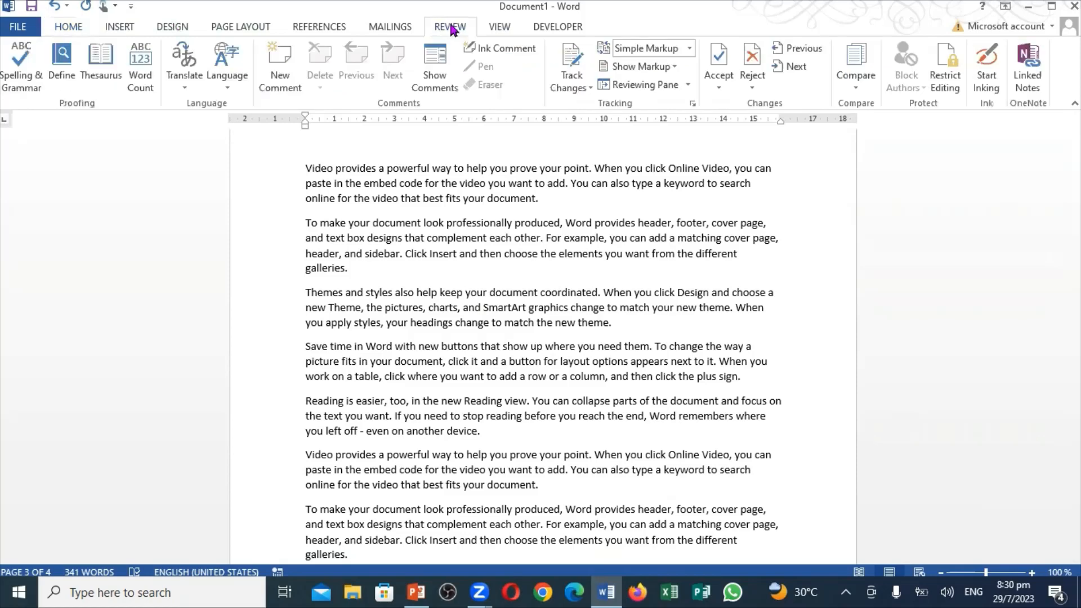
{"action": "left_click", "coordinate": [20, 62]}
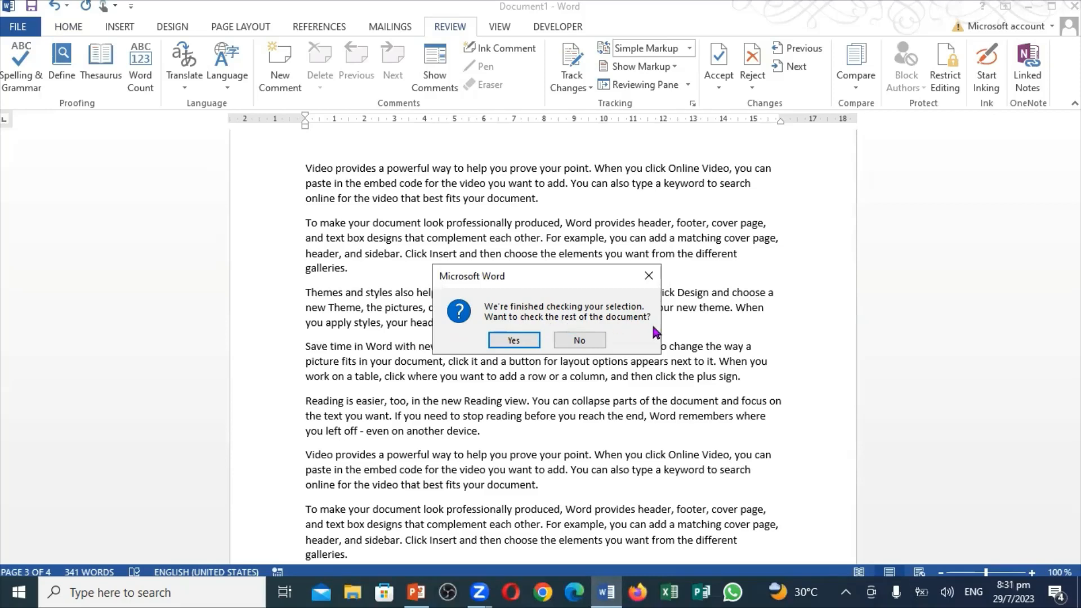
{"action": "left_click", "coordinate": [508, 341]}
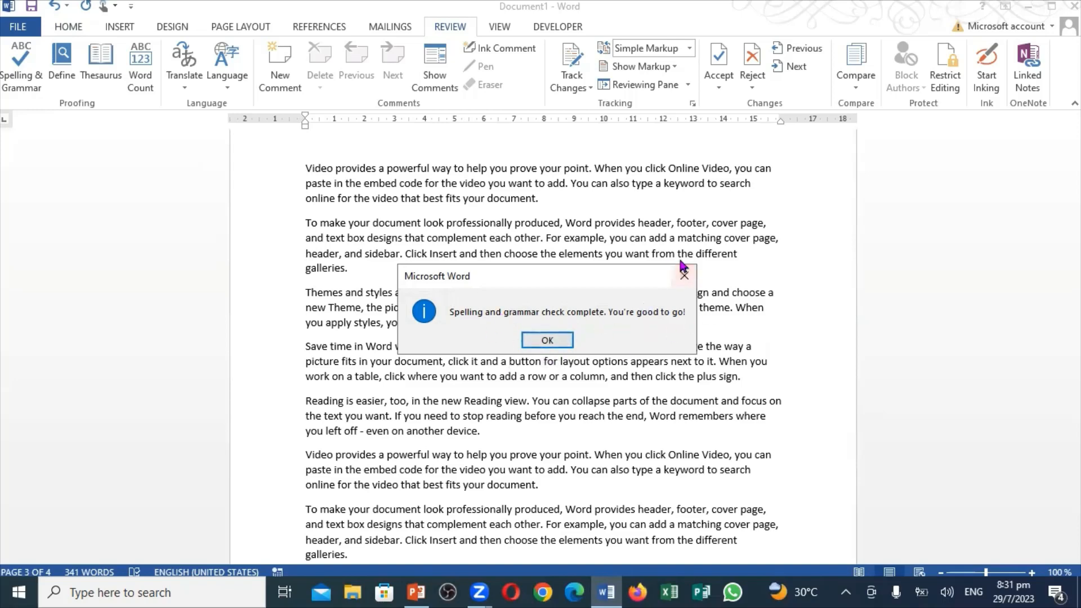
{"action": "left_click", "coordinate": [683, 276]}
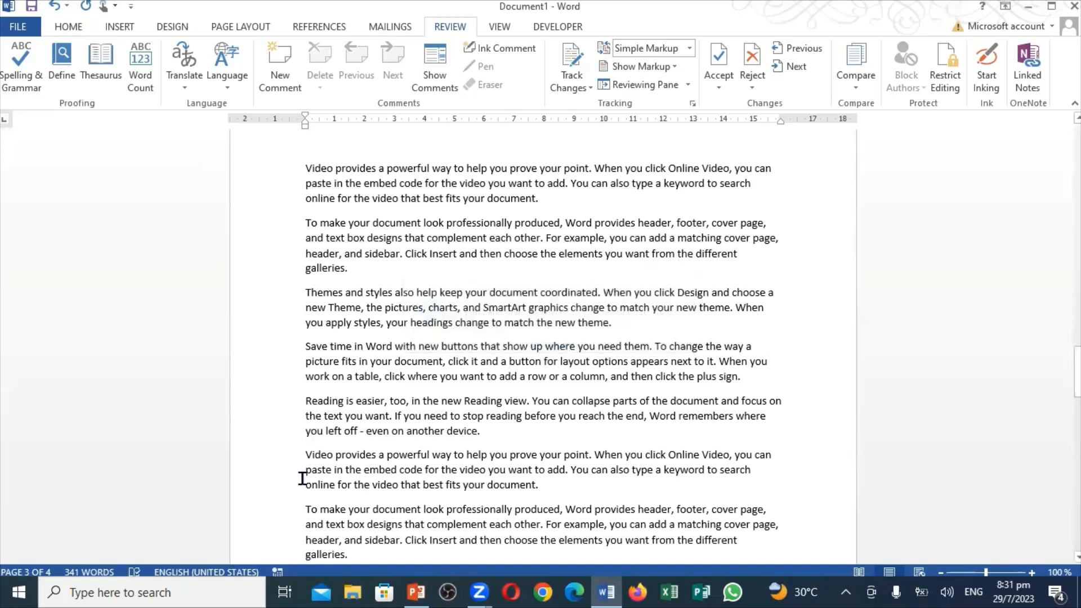
Check the next lesson topic in PowerPoint, return to Word and view the Word Count statistics
{"action": "left_click", "coordinate": [416, 592]}
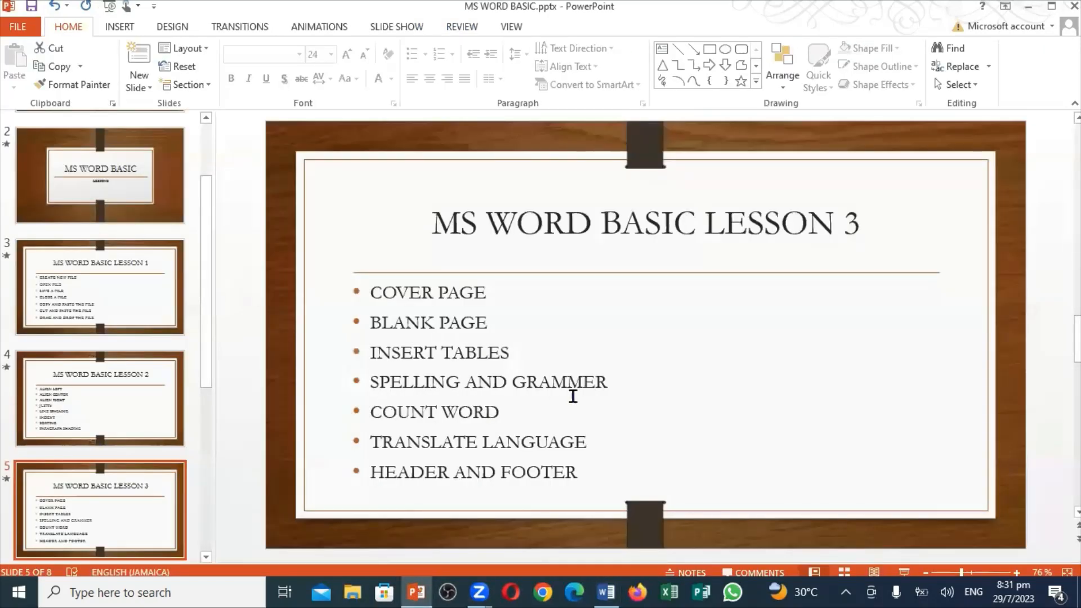
{"action": "left_click", "coordinate": [606, 593]}
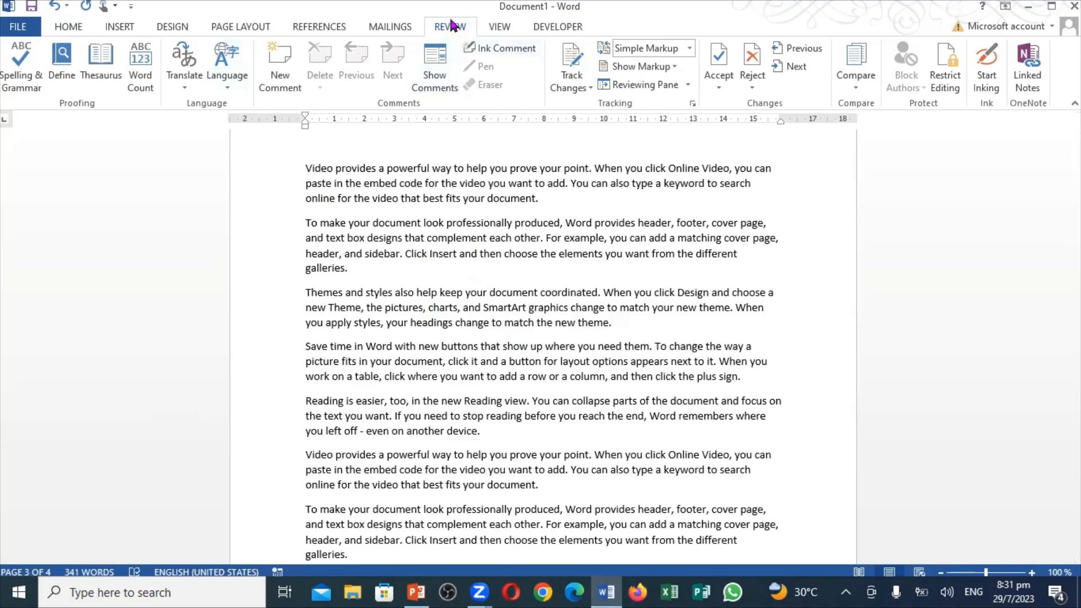
{"action": "left_click", "coordinate": [131, 69]}
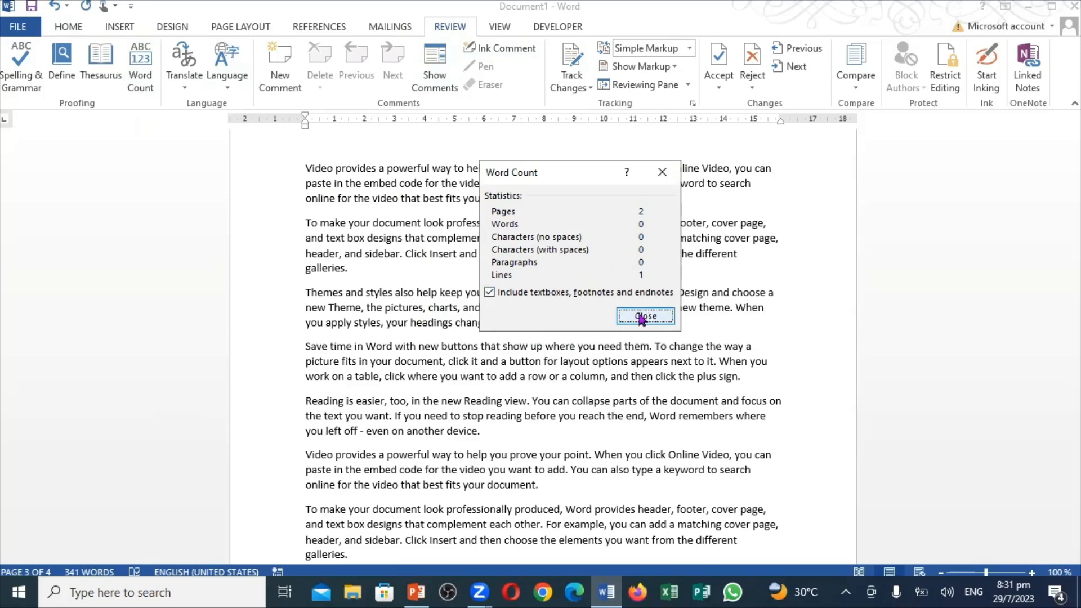
{"action": "left_click", "coordinate": [642, 319]}
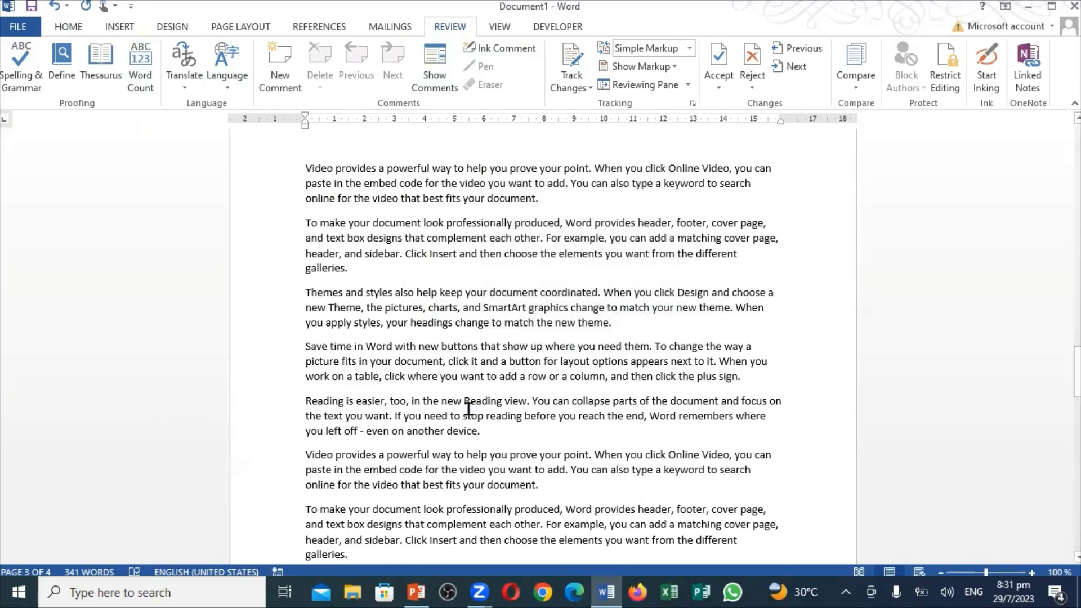
Check the next lesson topic in PowerPoint, return to Word and translate the first two paragraphs on page 3 as selected text
{"action": "left_click", "coordinate": [421, 591]}
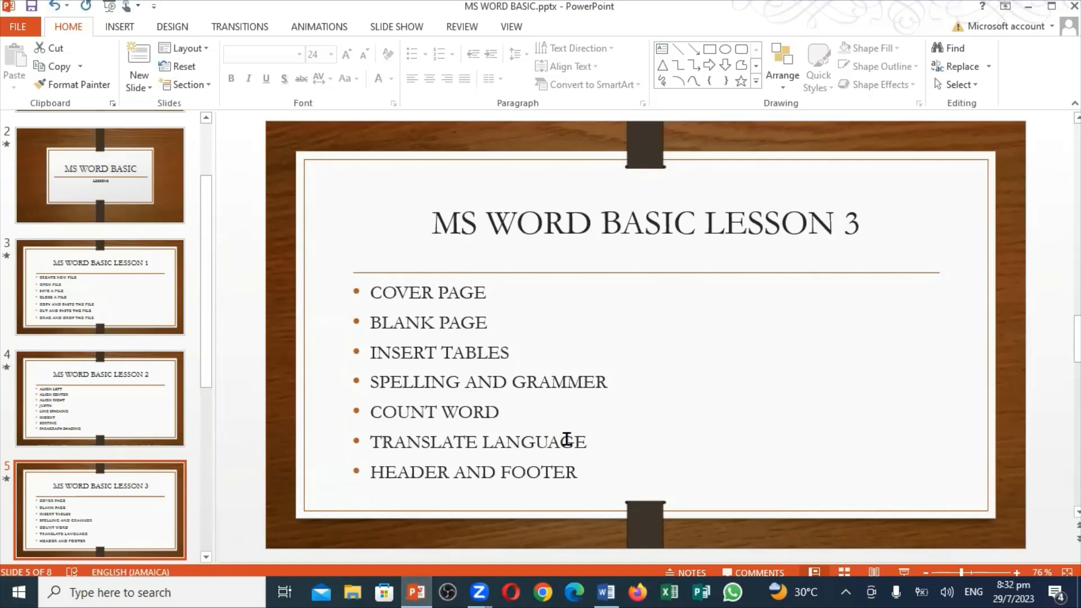
{"action": "left_click", "coordinate": [604, 591]}
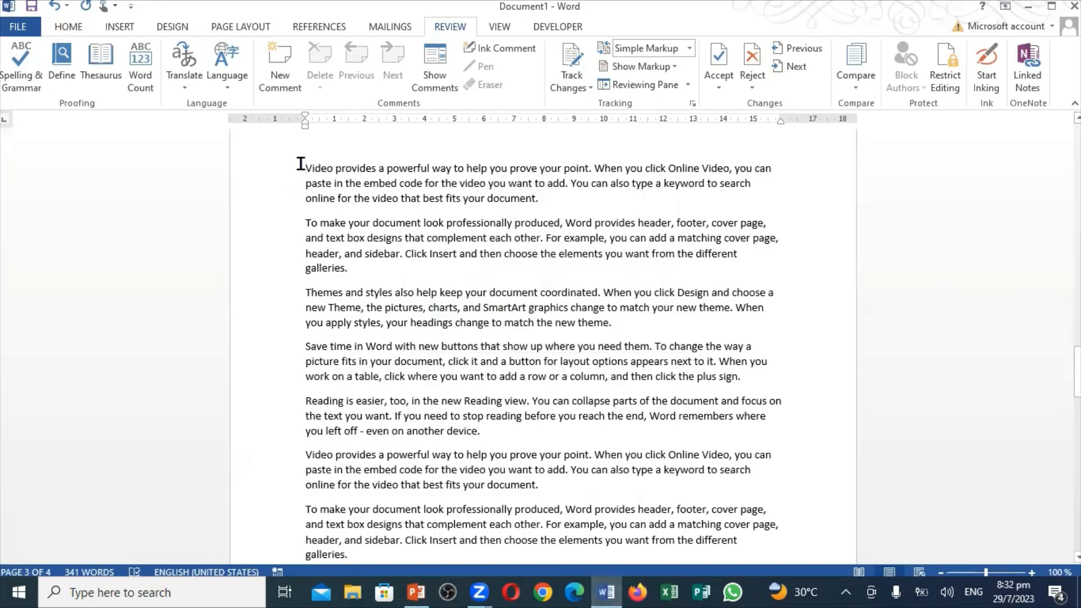
{"action": "left_click_drag", "start_coordinate": [301, 164], "coordinate": [394, 268]}
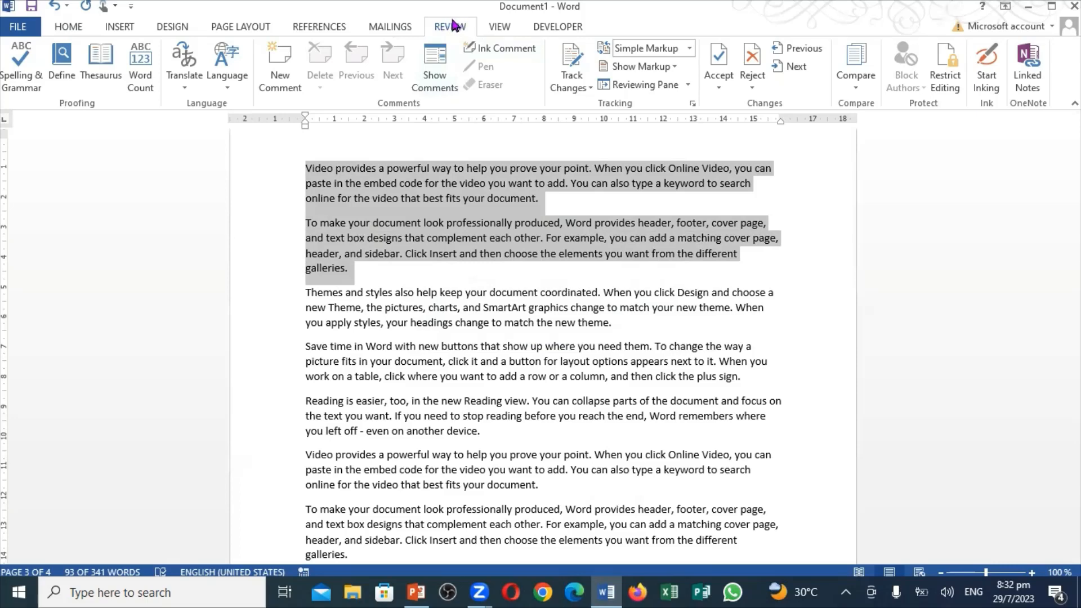
{"action": "left_click", "coordinate": [184, 89]}
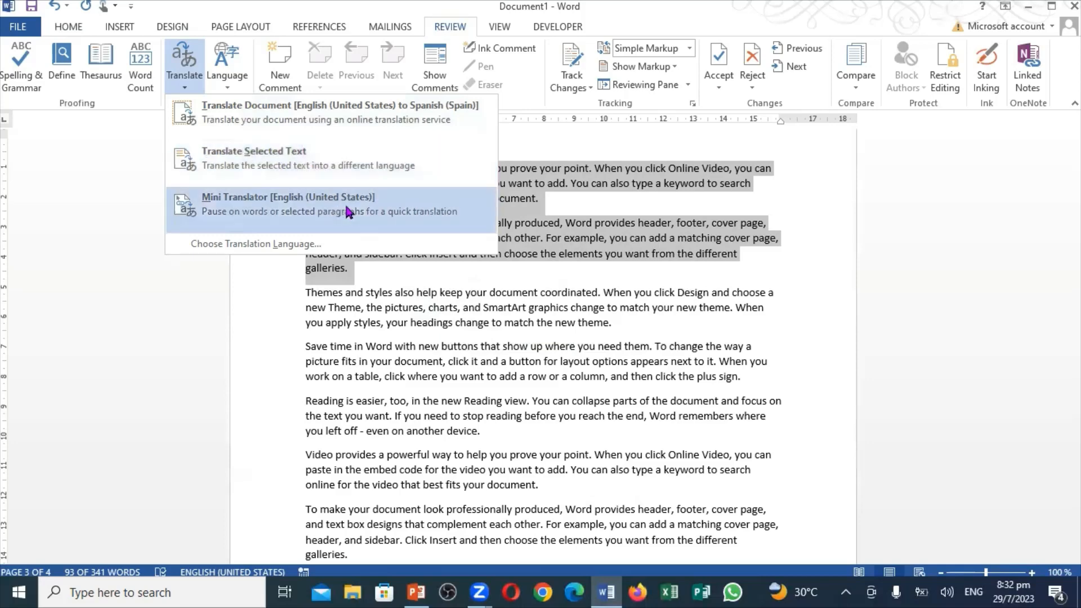
{"action": "left_click", "coordinate": [345, 172]}
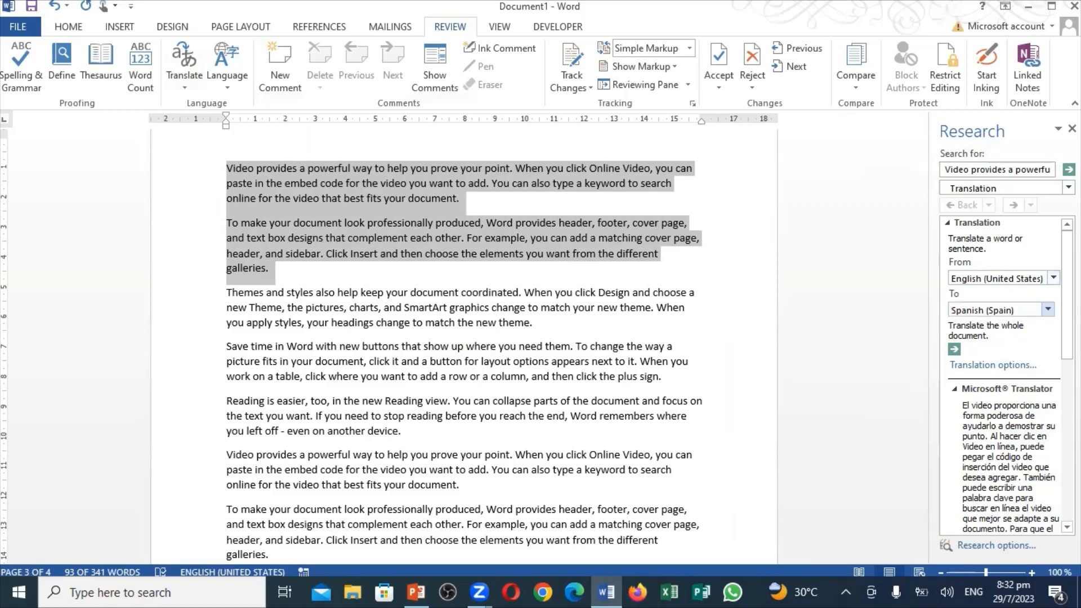
Set the translation language to Korean, replace the selected paragraphs with the translated text and close the Research pane
{"action": "left_click", "coordinate": [1048, 310]}
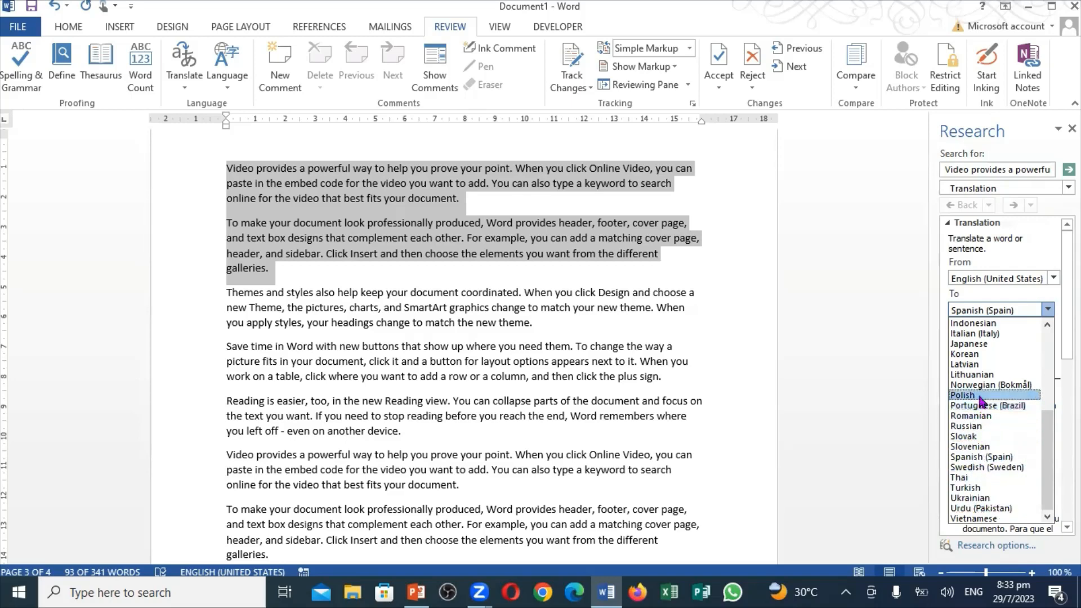
{"action": "left_click", "coordinate": [975, 355]}
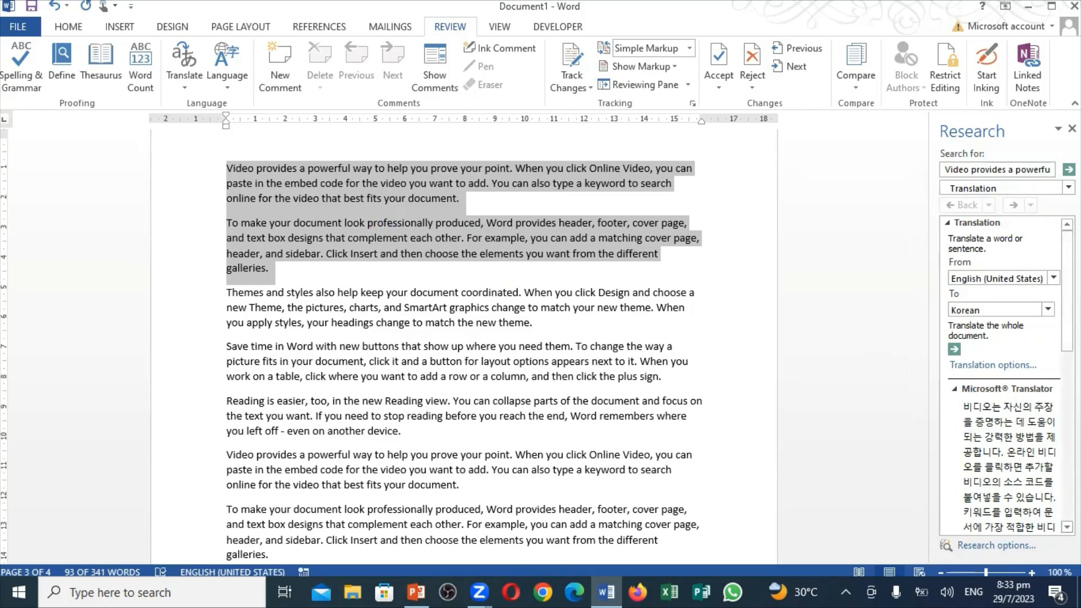
{"action": "scroll", "coordinate": [1003, 378], "scroll_direction": "down", "scroll_amount": 5}
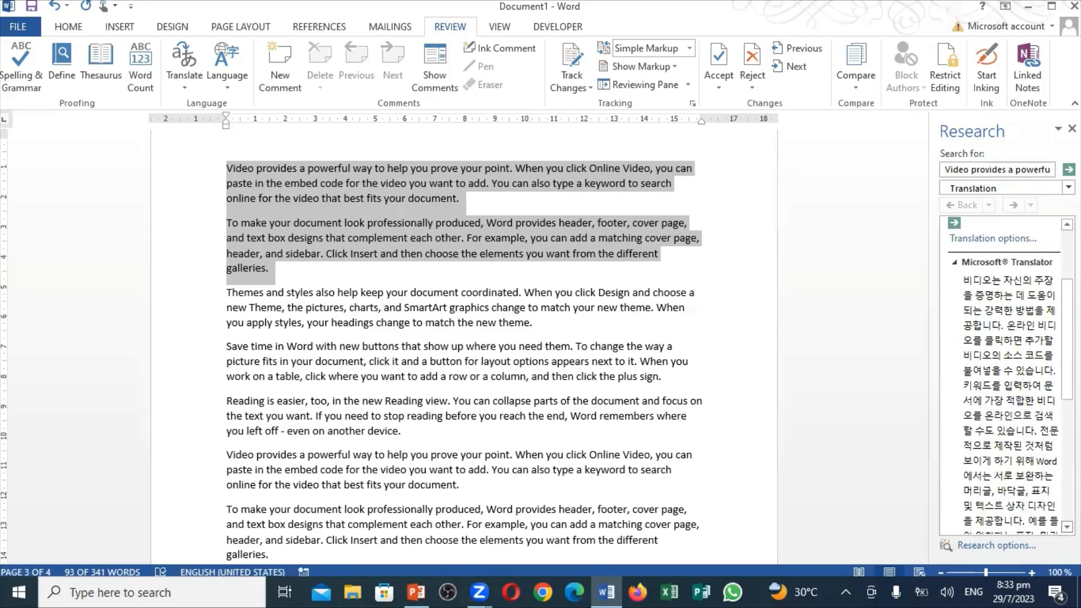
{"action": "scroll", "coordinate": [1003, 377], "scroll_direction": "down", "scroll_amount": 7}
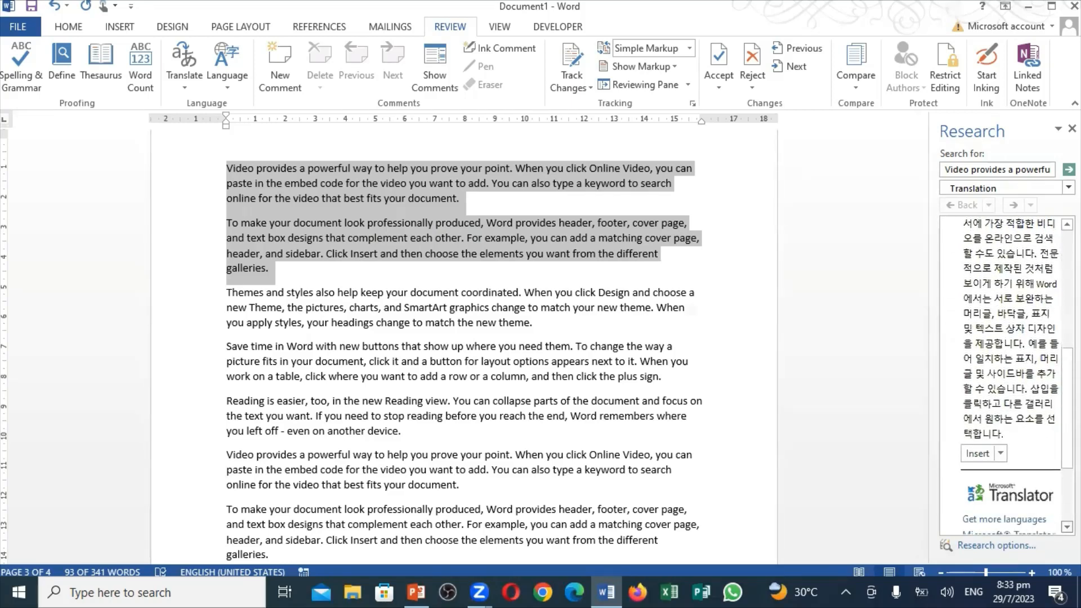
{"action": "left_click", "coordinate": [978, 454]}
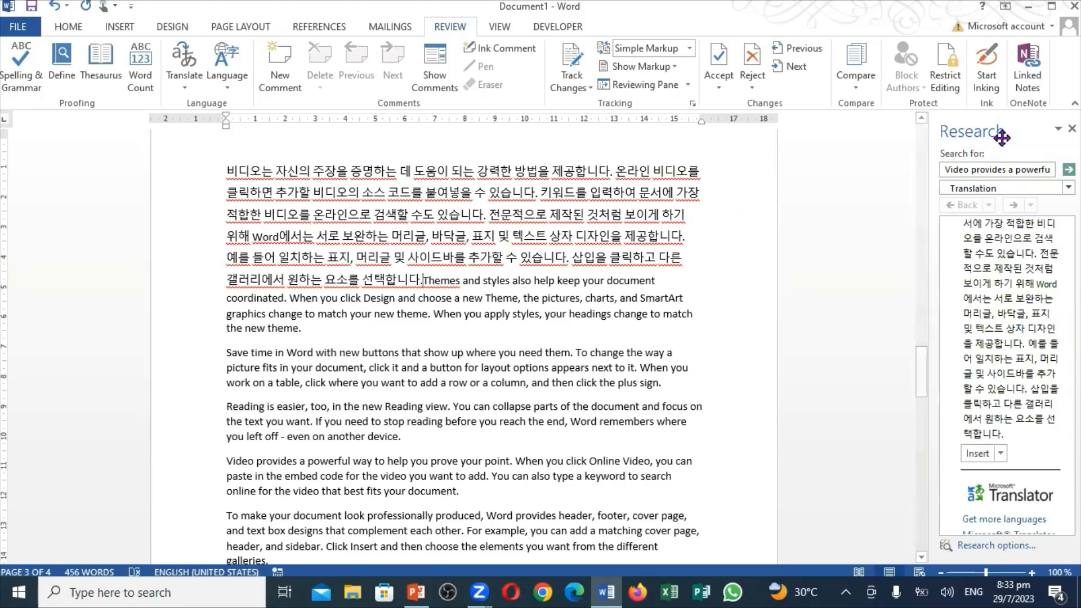
{"action": "left_click", "coordinate": [1072, 128]}
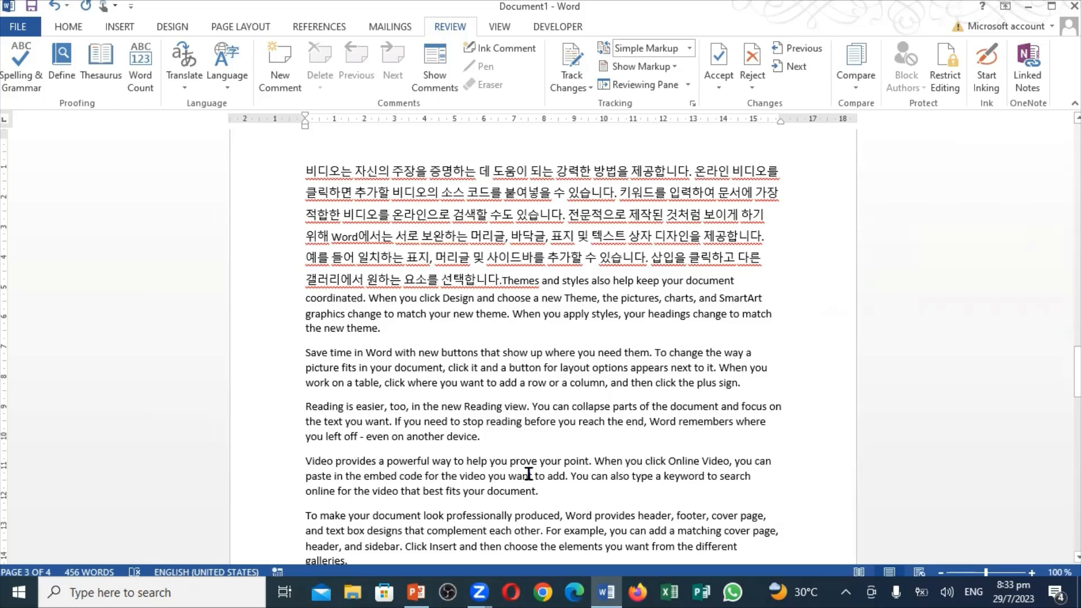
Check the next lesson topic in PowerPoint, return to Word and insert a built-in header with document title and date placeholders
{"action": "left_click", "coordinate": [416, 592]}
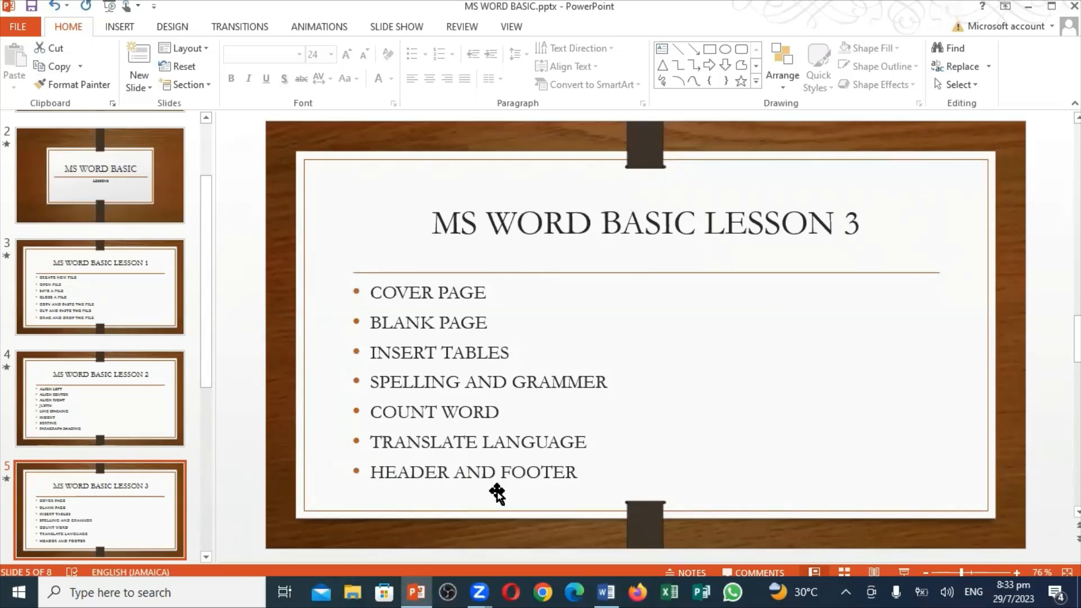
{"action": "left_click", "coordinate": [598, 590]}
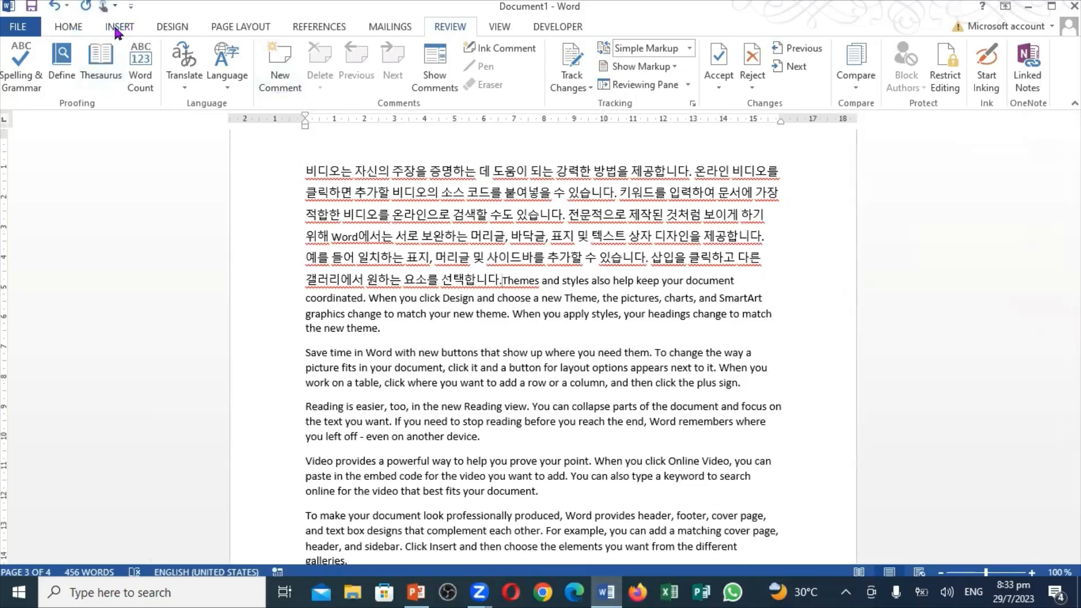
{"action": "left_click", "coordinate": [114, 26]}
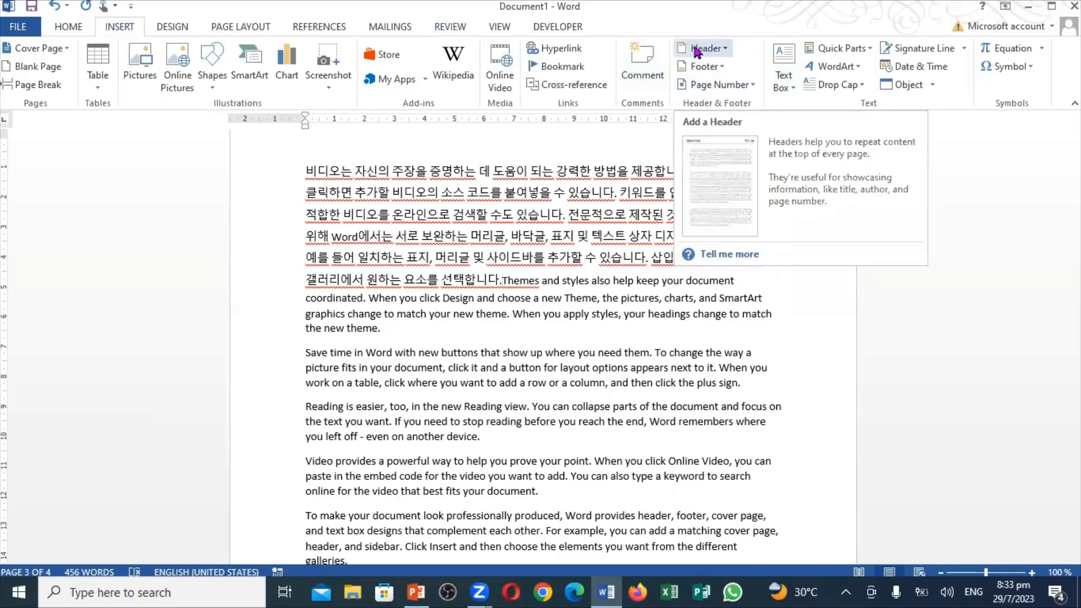
{"action": "left_click", "coordinate": [723, 50]}
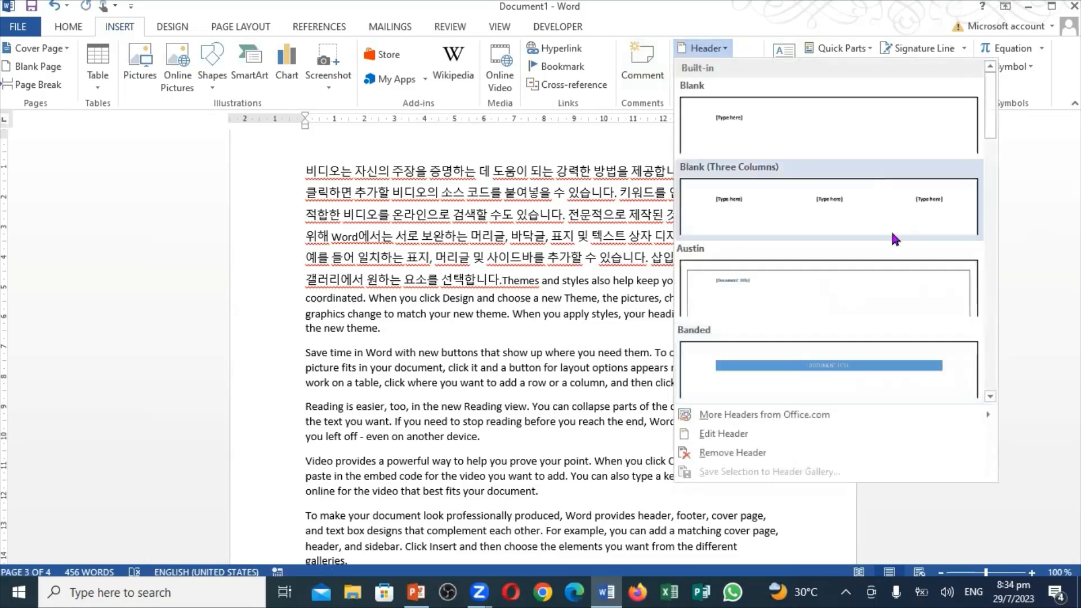
{"action": "left_click", "coordinate": [990, 398]}
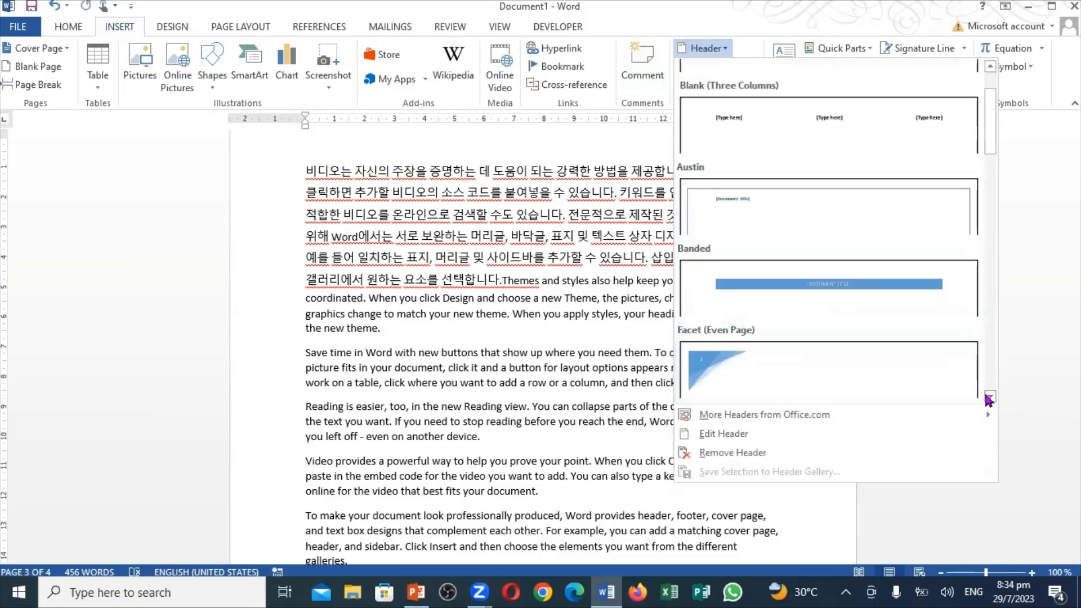
{"action": "left_click", "coordinate": [989, 397]}
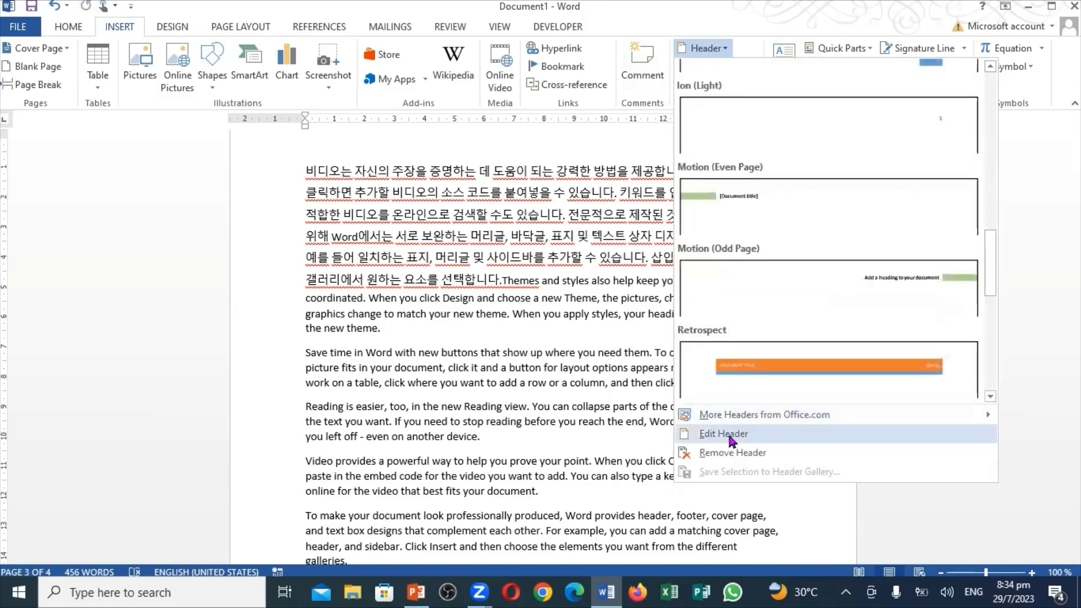
{"action": "left_click", "coordinate": [990, 150]}
{"action": "left_click", "coordinate": [833, 146]}
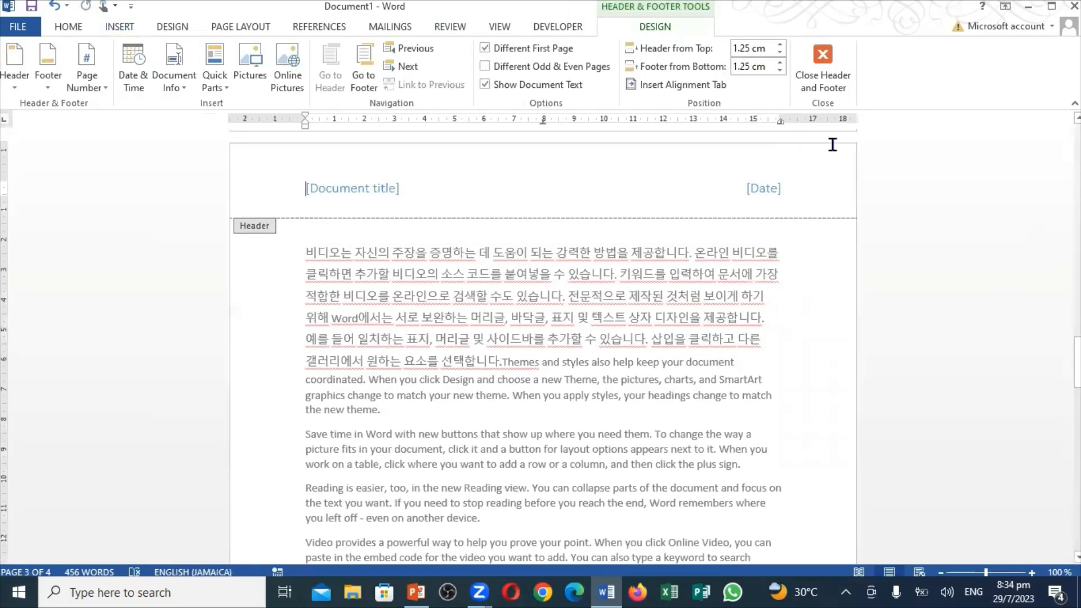
{"action": "type", "text": "A"}
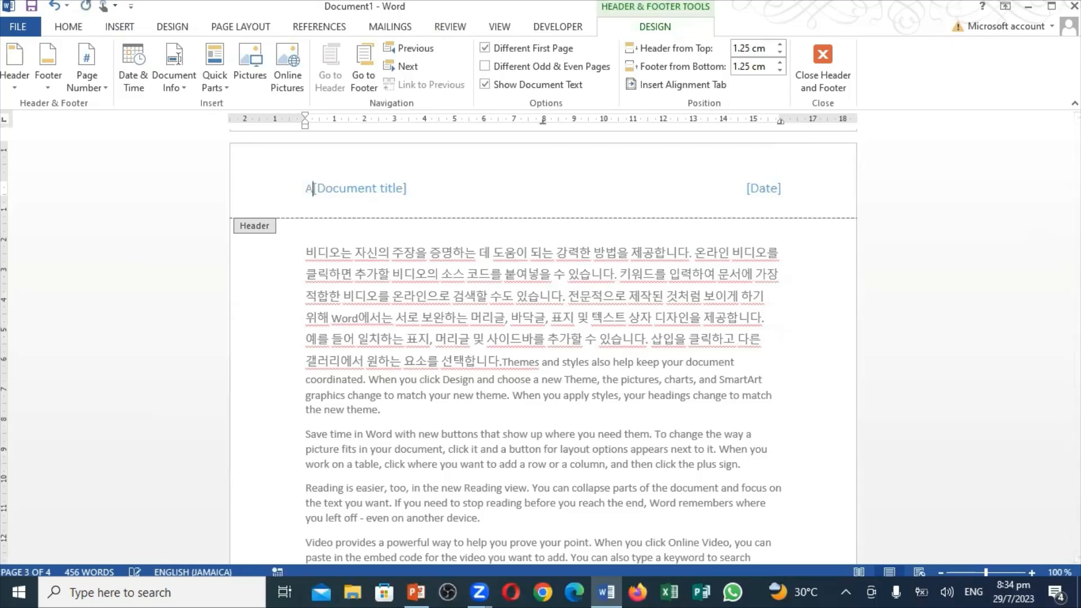
{"action": "type", "text": "LL"}
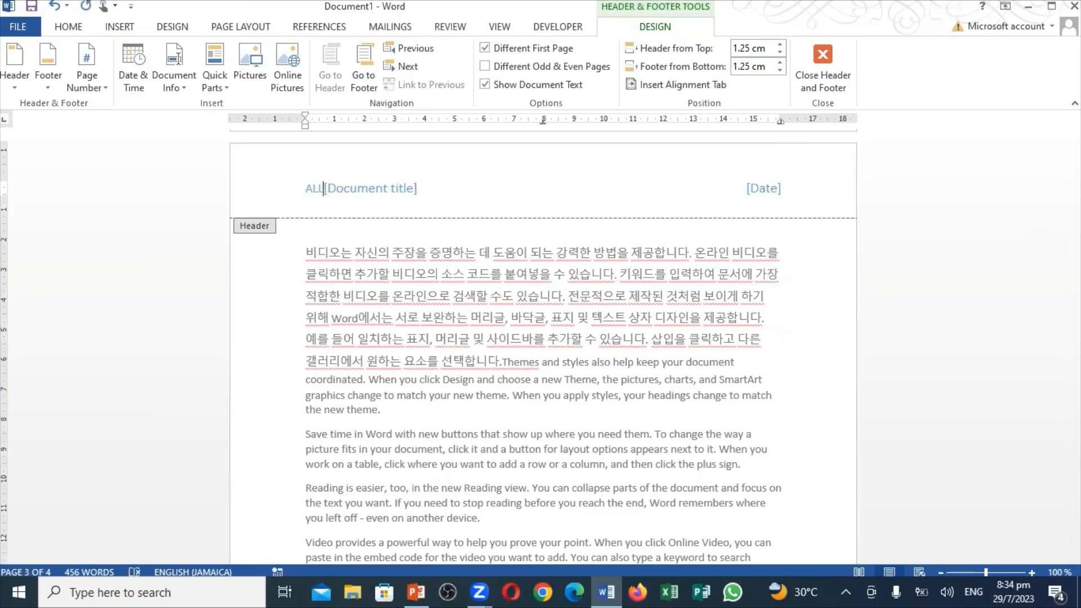
{"action": "key", "text": "BackSpace"}
{"action": "key", "text": "BackSpace"}
{"action": "key", "text": "BackSpace"}
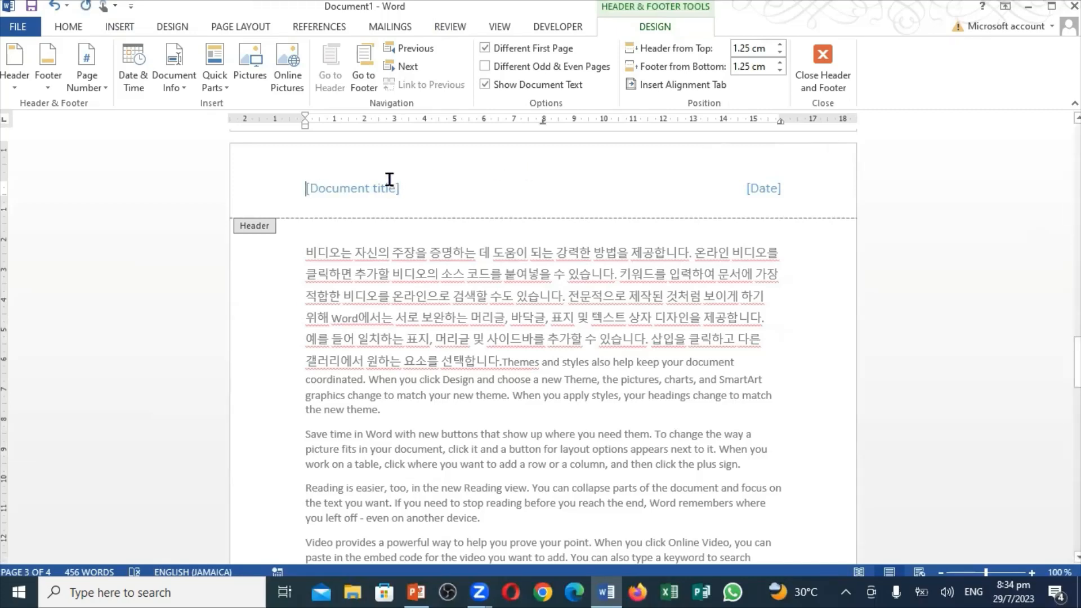
Fill in the header's document title placeholder with "ALL ABPOUT COMPUTER"
{"action": "left_click", "coordinate": [386, 187]}
{"action": "type", "text": "A"}
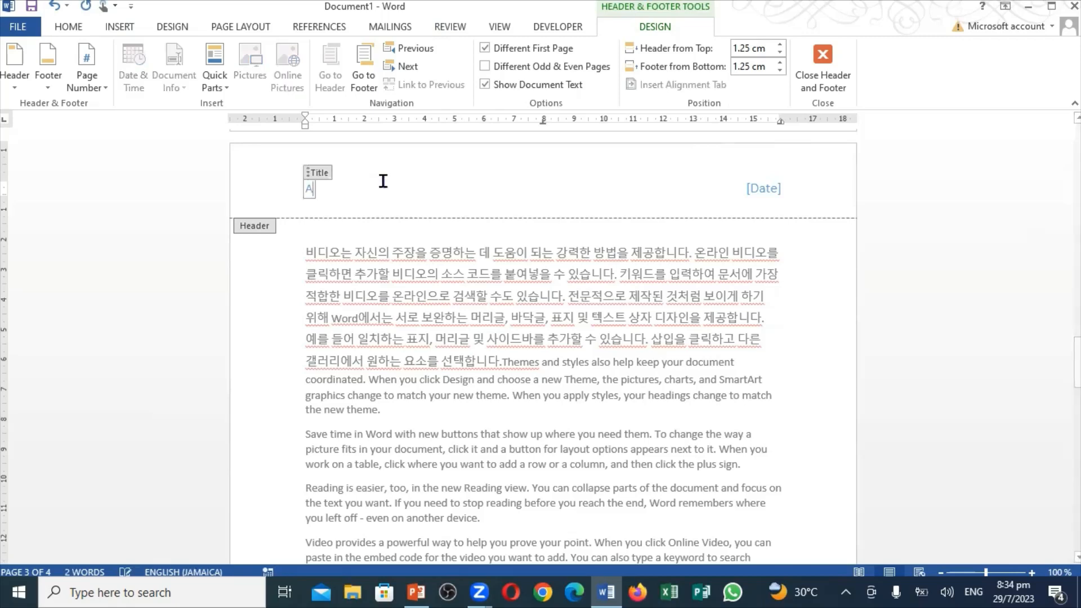
{"action": "type", "text": "LL"}
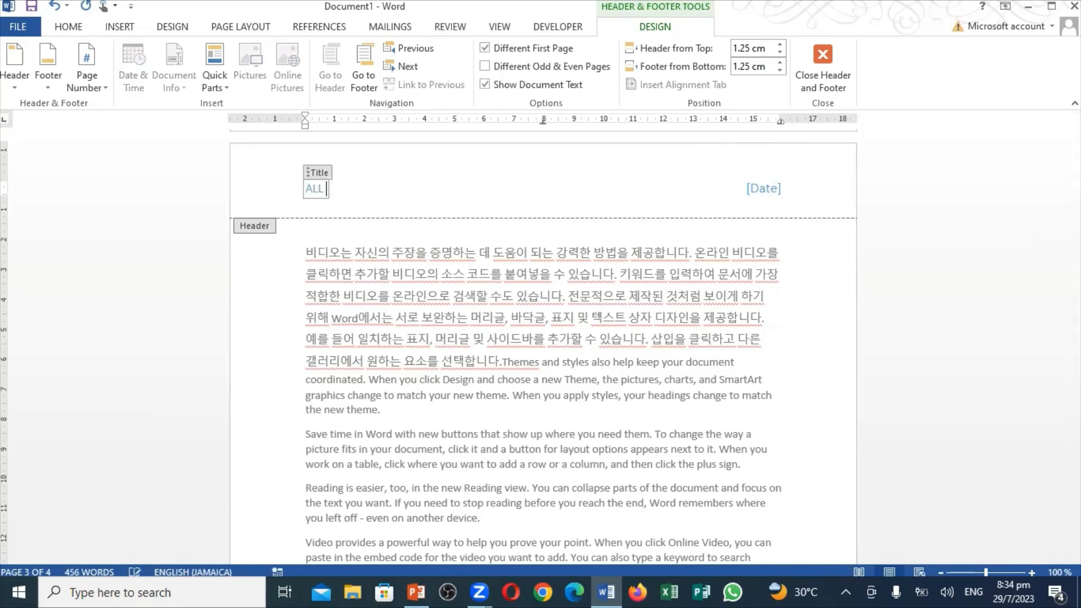
{"action": "type", "text": " ABPOUT COM"}
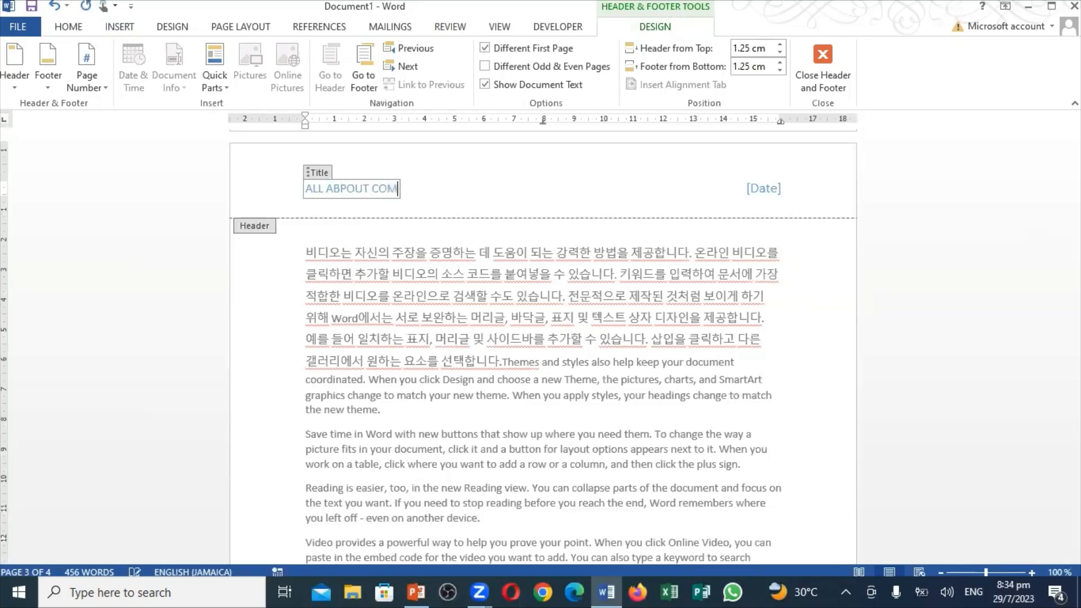
{"action": "type", "text": "PUTER"}
Set the header's date to July 29, 2023 and leave header editing
{"action": "left_click", "coordinate": [774, 191]}
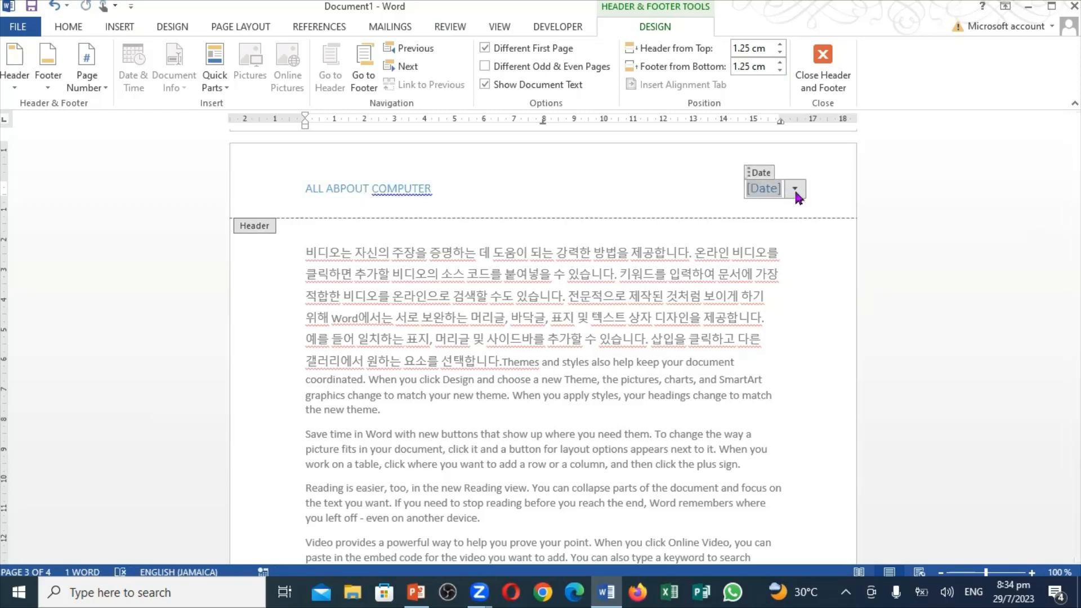
{"action": "left_click", "coordinate": [795, 190]}
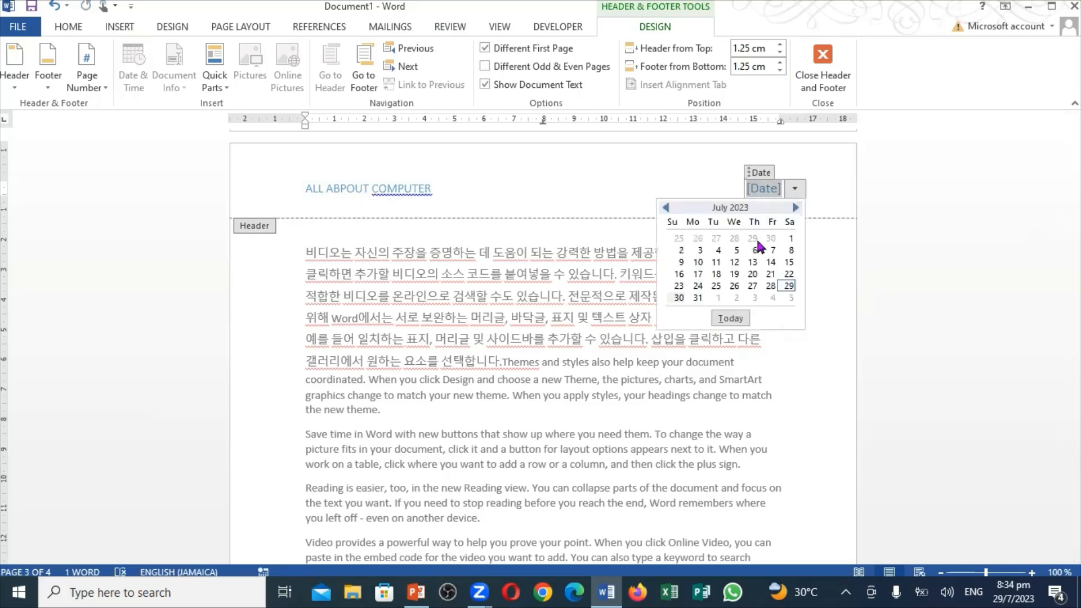
{"action": "left_click", "coordinate": [788, 286]}
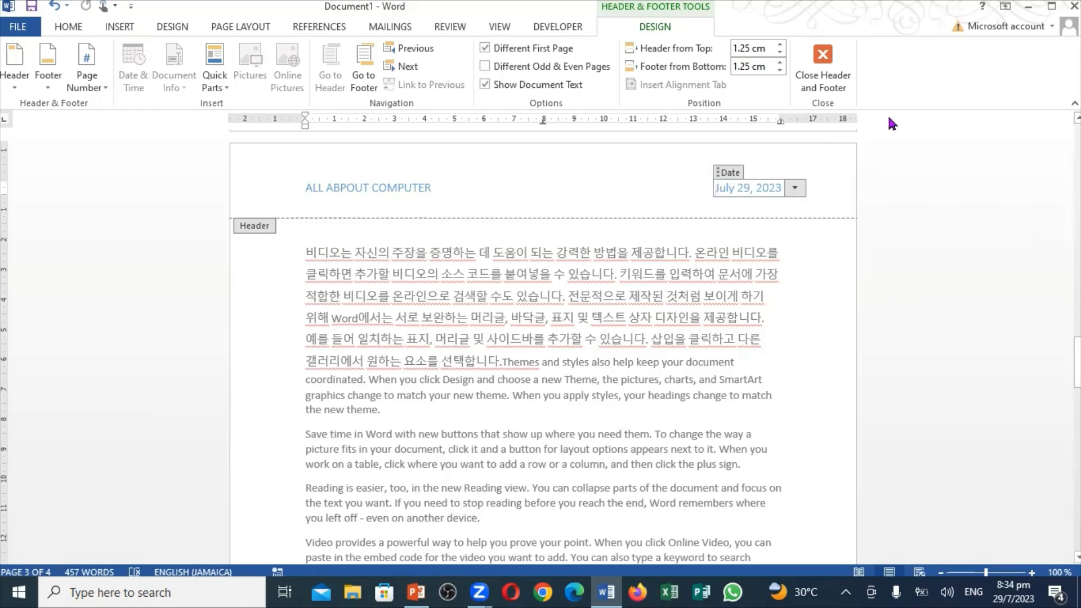
{"action": "left_click", "coordinate": [821, 52]}
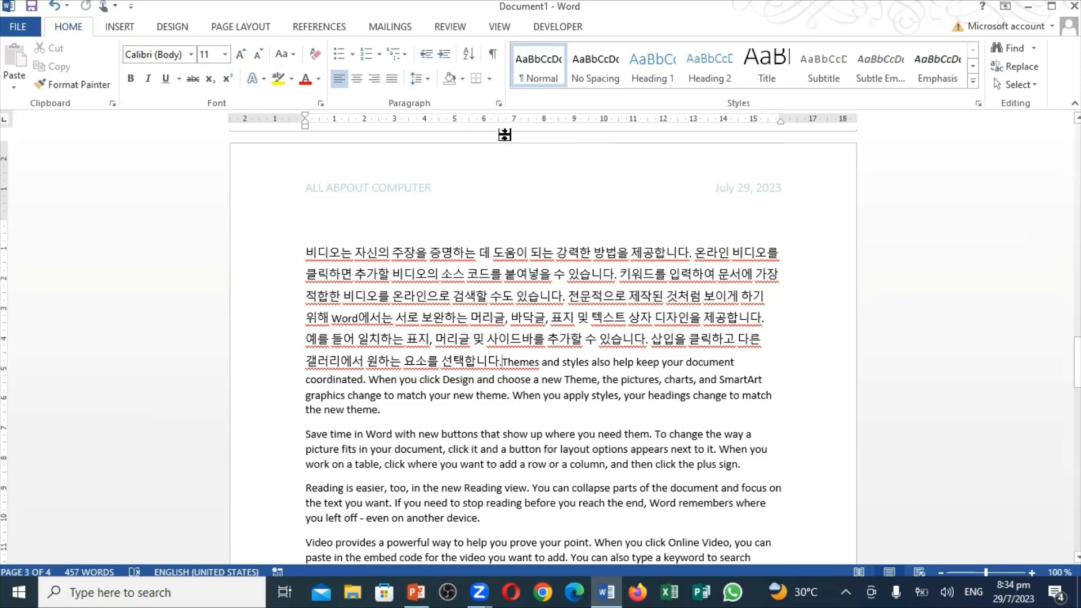
Insert a Blank footer reading "CREATED BY" followed by the author's first name, and leave footer editing
{"action": "left_click", "coordinate": [118, 29]}
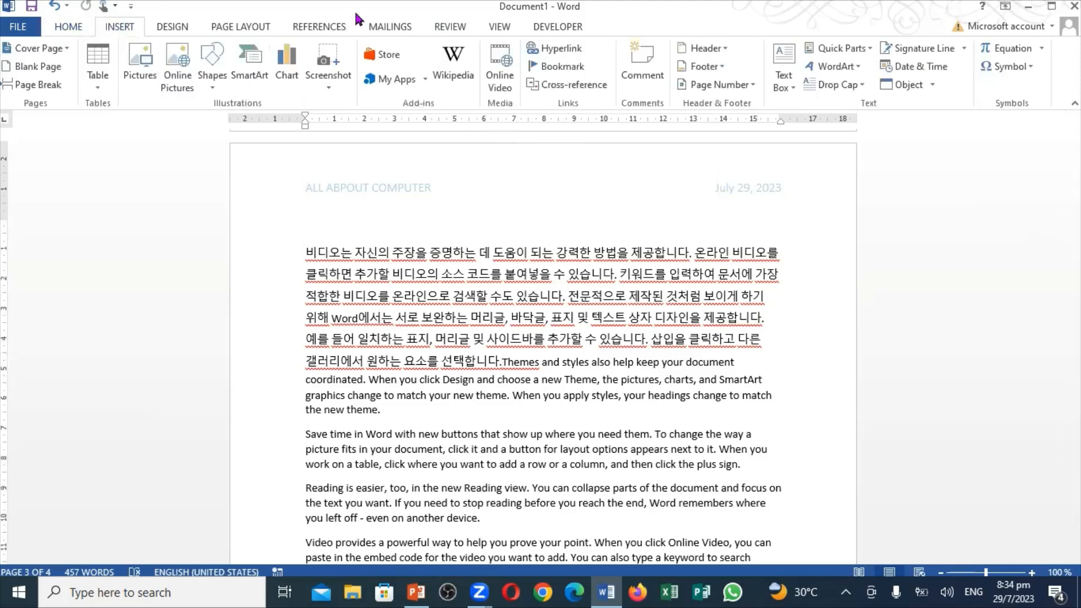
{"action": "left_click", "coordinate": [725, 67]}
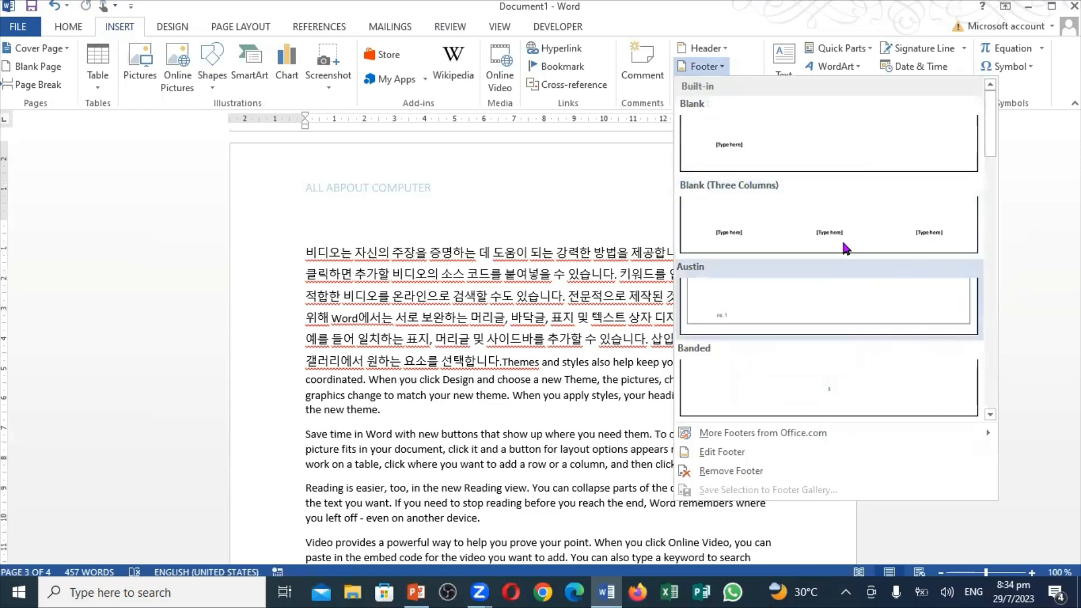
{"action": "left_click", "coordinate": [740, 141]}
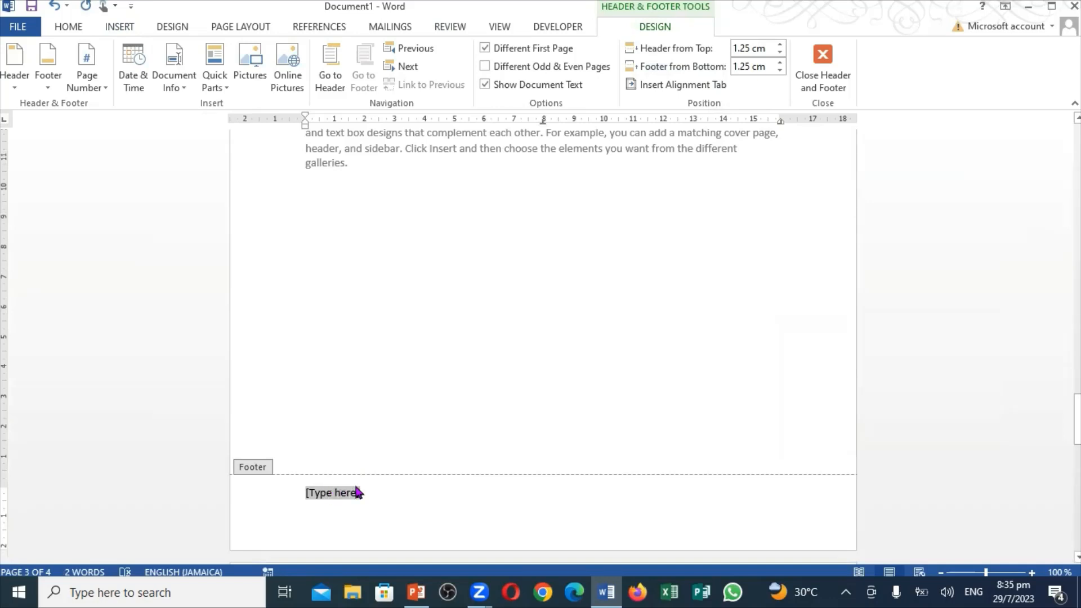
{"action": "type", "text": "CREATED"}
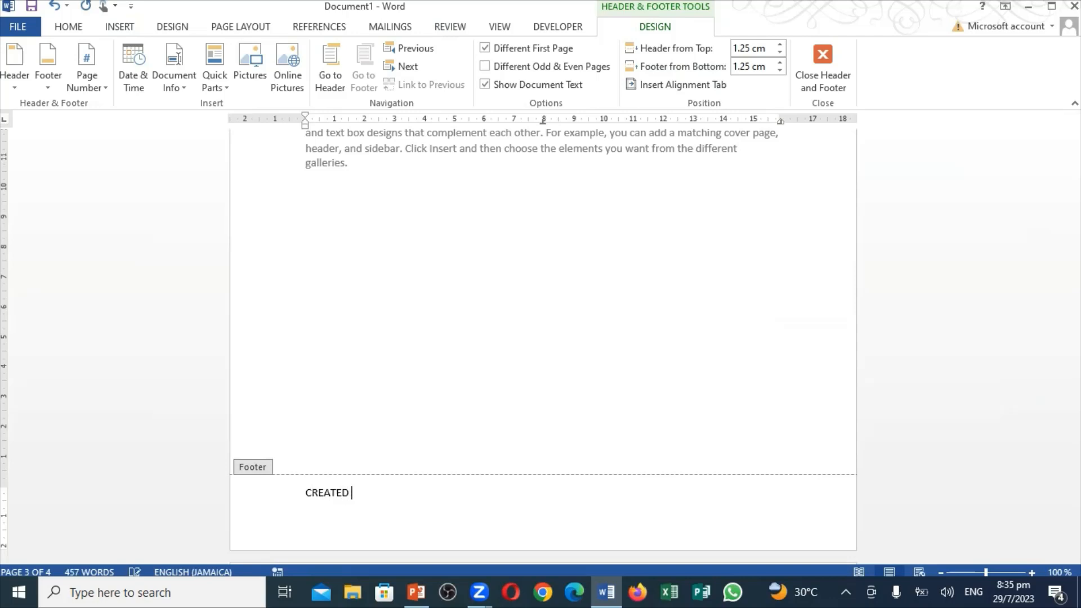
{"action": "type", "text": "BY MARK"}
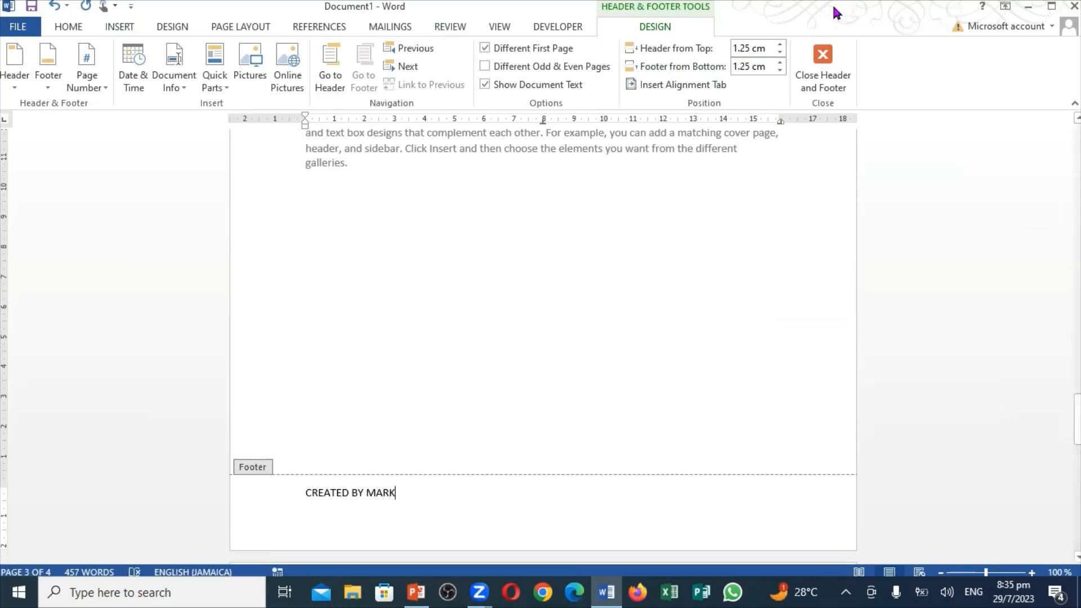
{"action": "left_click", "coordinate": [823, 65]}
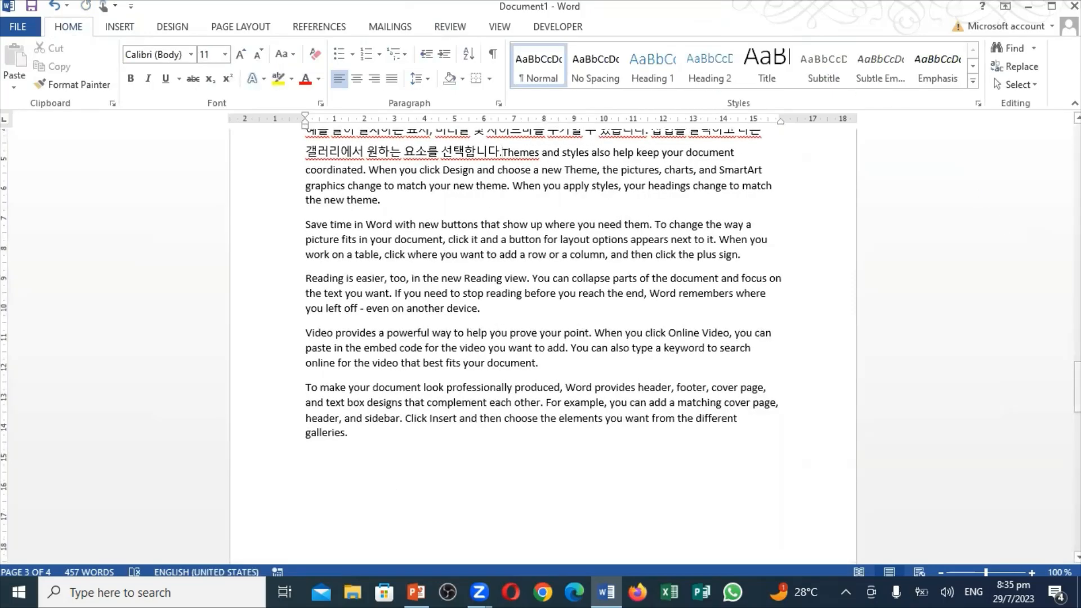
{"action": "scroll", "coordinate": [543, 337], "scroll_direction": "down", "scroll_amount": 10}
{"action": "left_click_drag", "start_coordinate": [1078, 430], "coordinate": [1077, 431]}
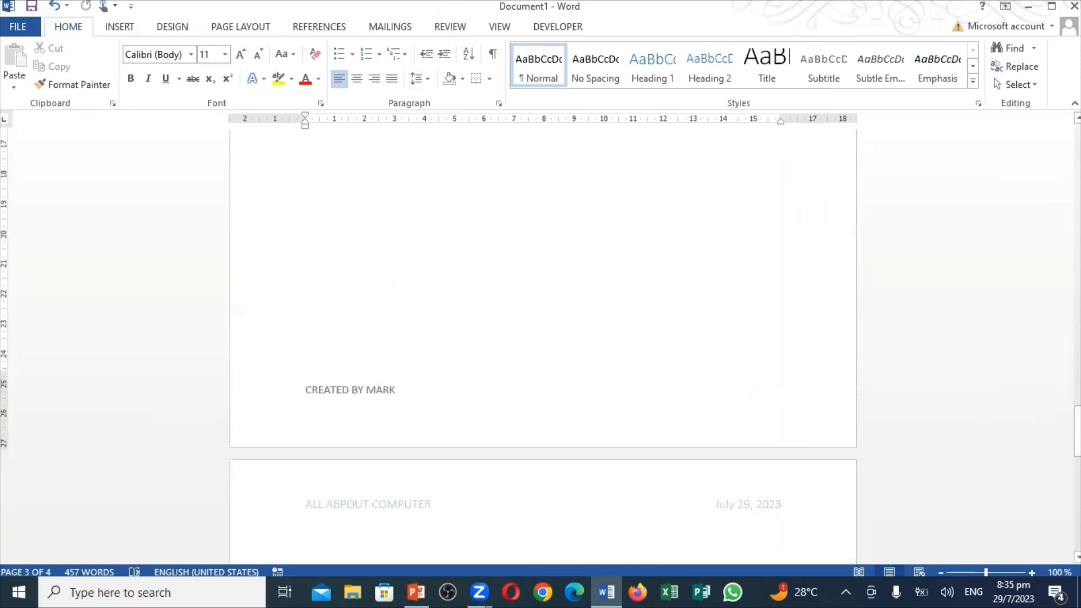
{"action": "left_click_drag", "start_coordinate": [1077, 431], "coordinate": [1077, 321]}
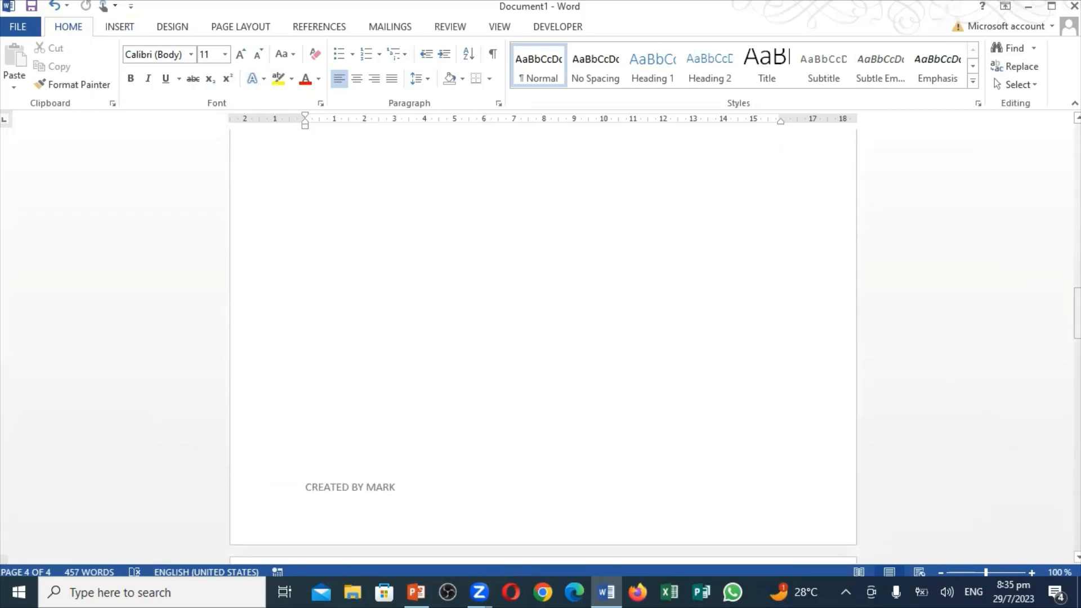